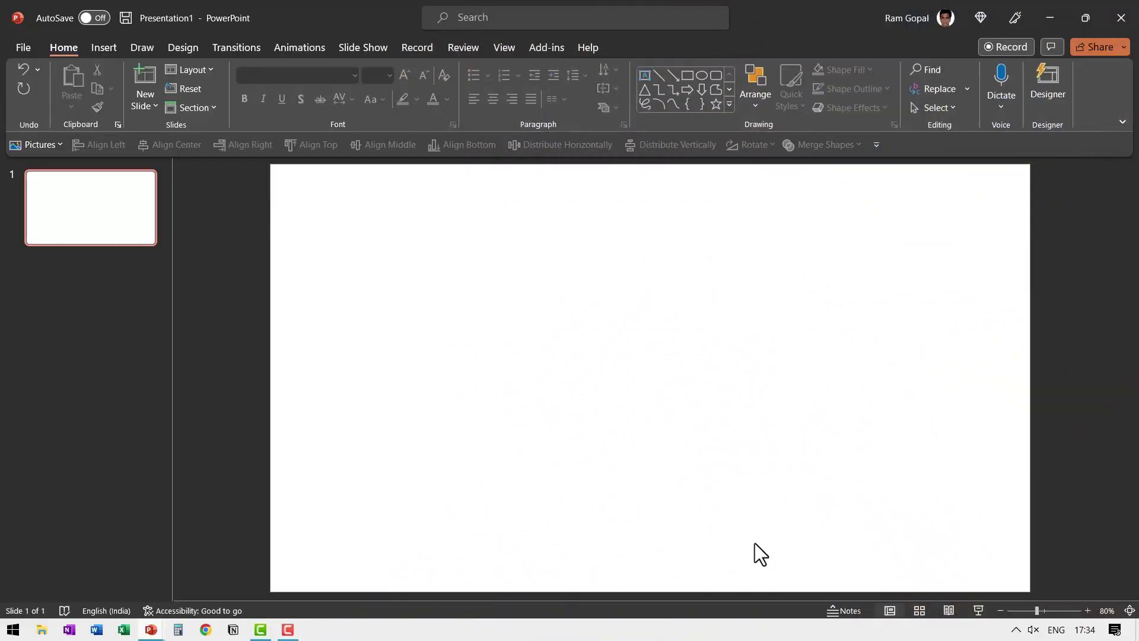
Draw a wide horizontal rectangle about 25.64 cm by 1.59 cm near the upper part of the slide
left_click(687, 74)
left_click_drag(380, 234, 953, 280)
left_click_drag(742, 265, 706, 261)
left_click_drag(634, 280, 635, 265)
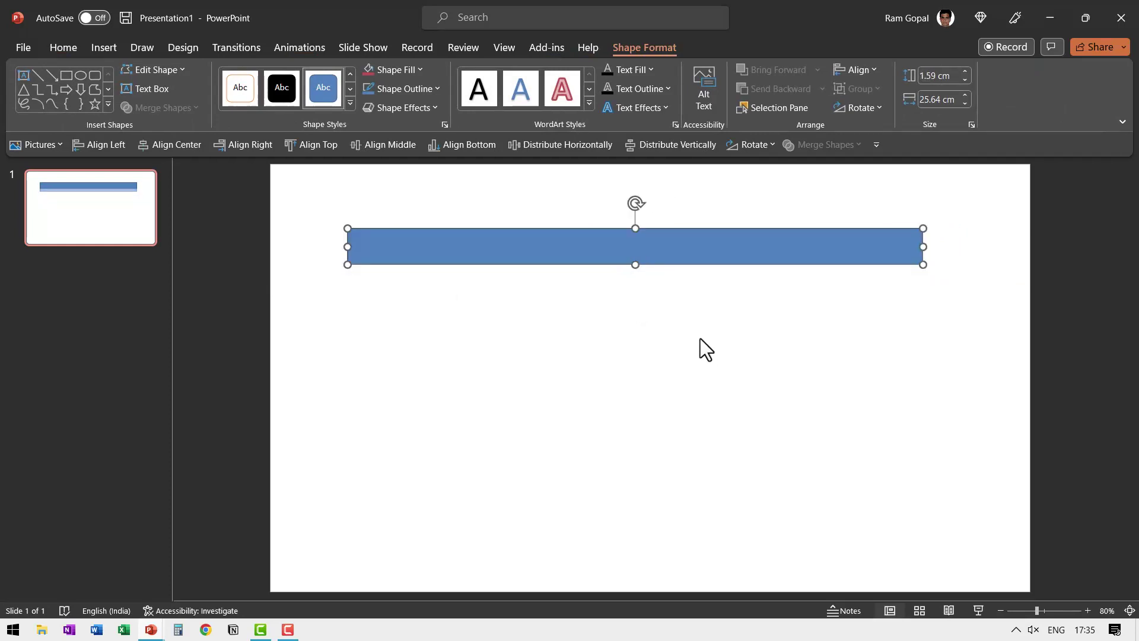
Remove the horizontal bar's outline and fill it with dark gray
left_click(389, 89)
left_click(404, 250)
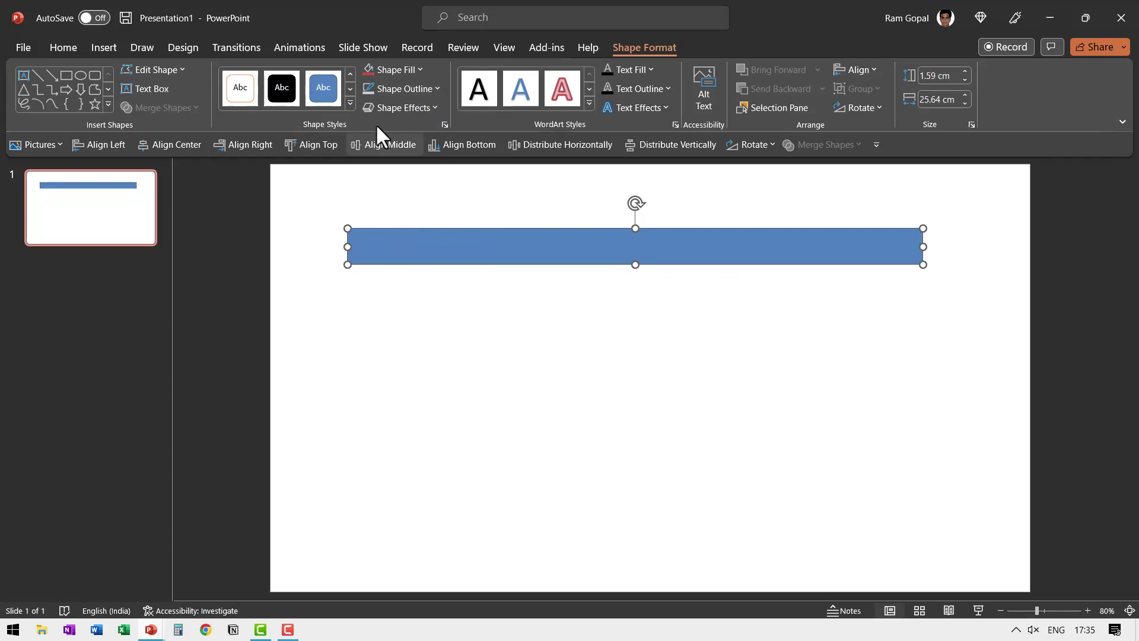
left_click(396, 87)
left_click(401, 70)
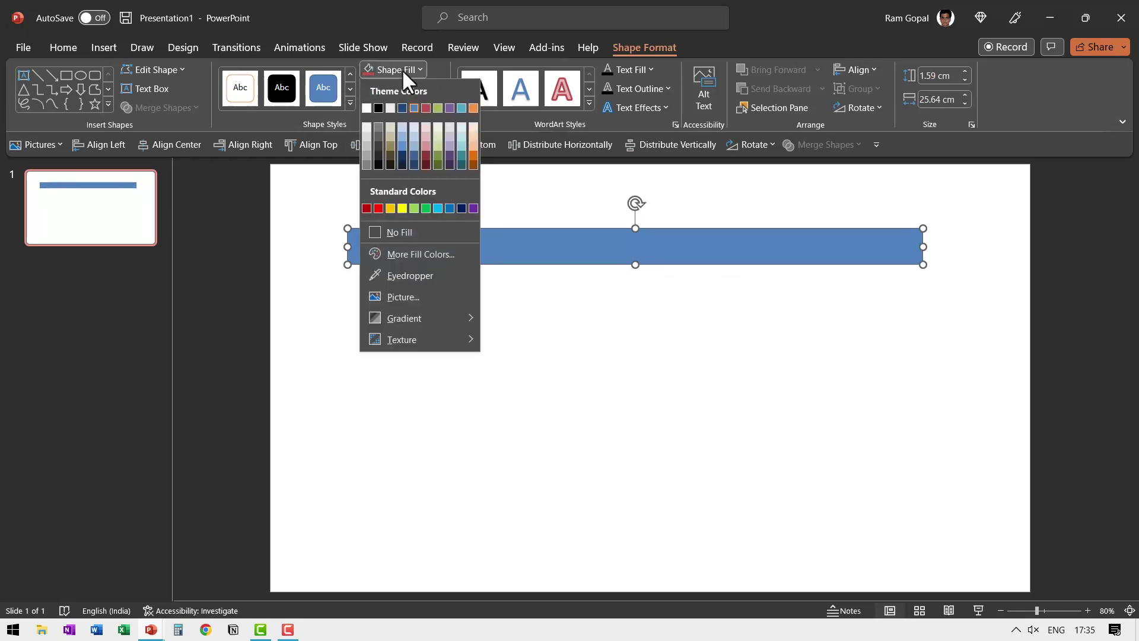
left_click(379, 138)
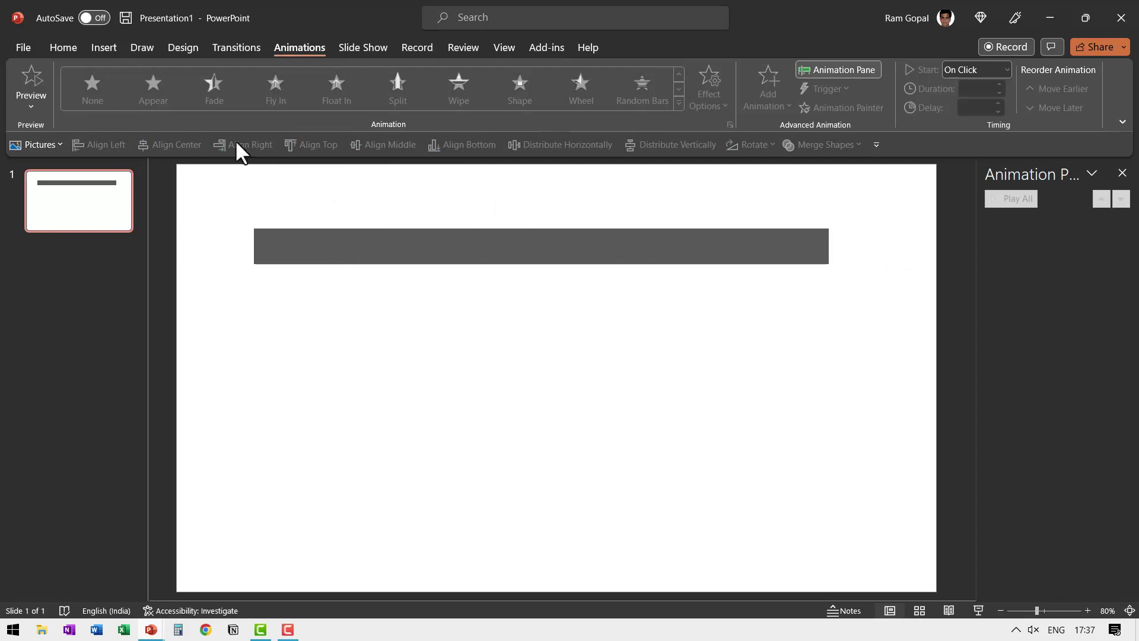
Draw a thin vertical rectangle about 3.44 cm by 0.34 cm from the slide's upper edge onto the bar's left part, and copy it to the right part
left_click(64, 48)
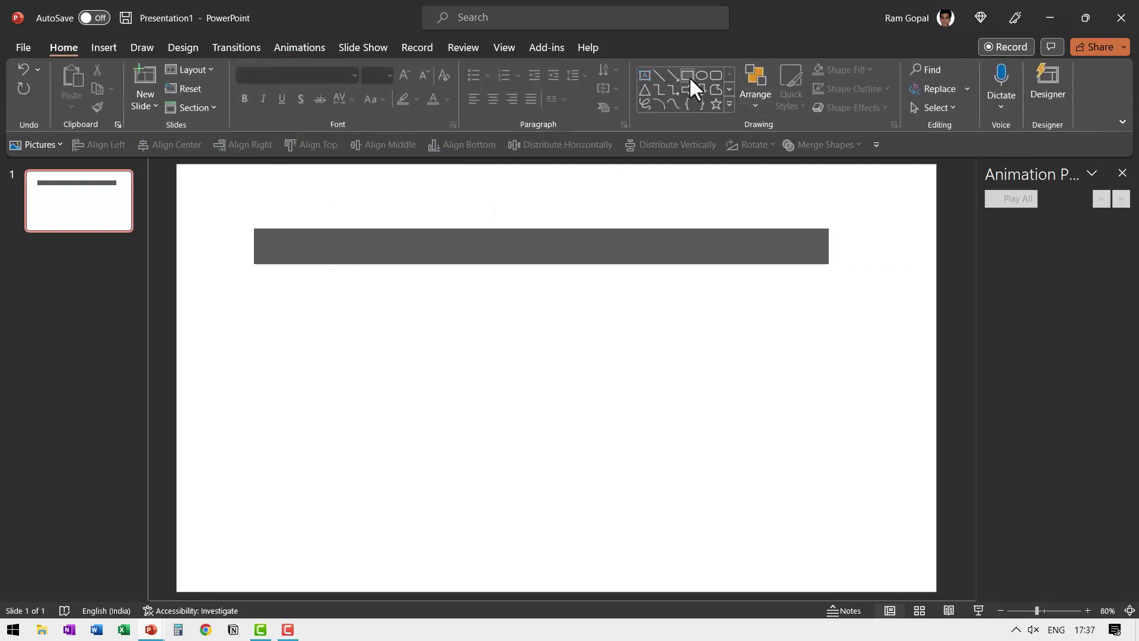
left_click(690, 75)
mouse_move(317, 166)
left_mouse_down()
mouse_move(333, 234)
mouse_move(323, 242)
left_mouse_up()
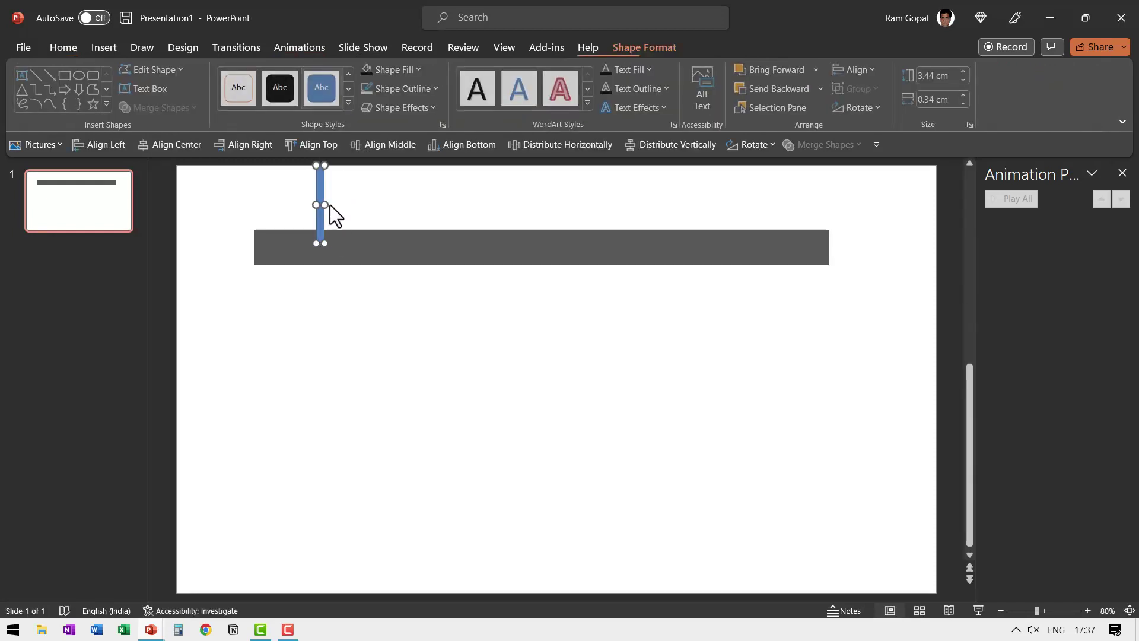
left_click_drag(320, 185, 774, 185)
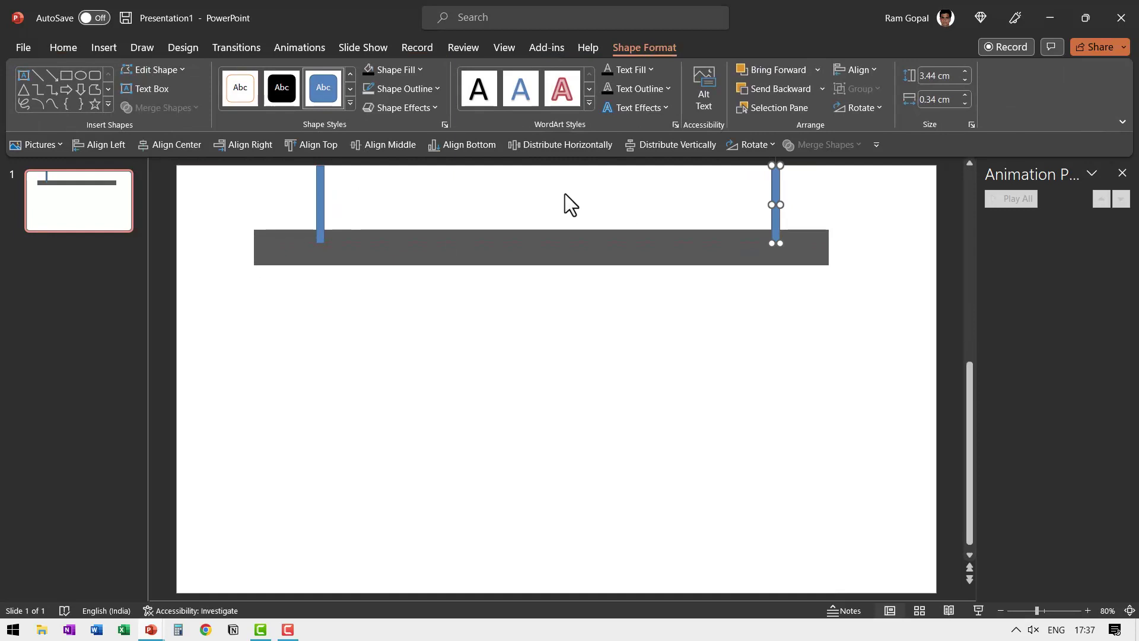
Align the tops of the two vertical posts, fill them with black and remove their outlines
left_click(320, 199, "shift")
left_click(304, 143)
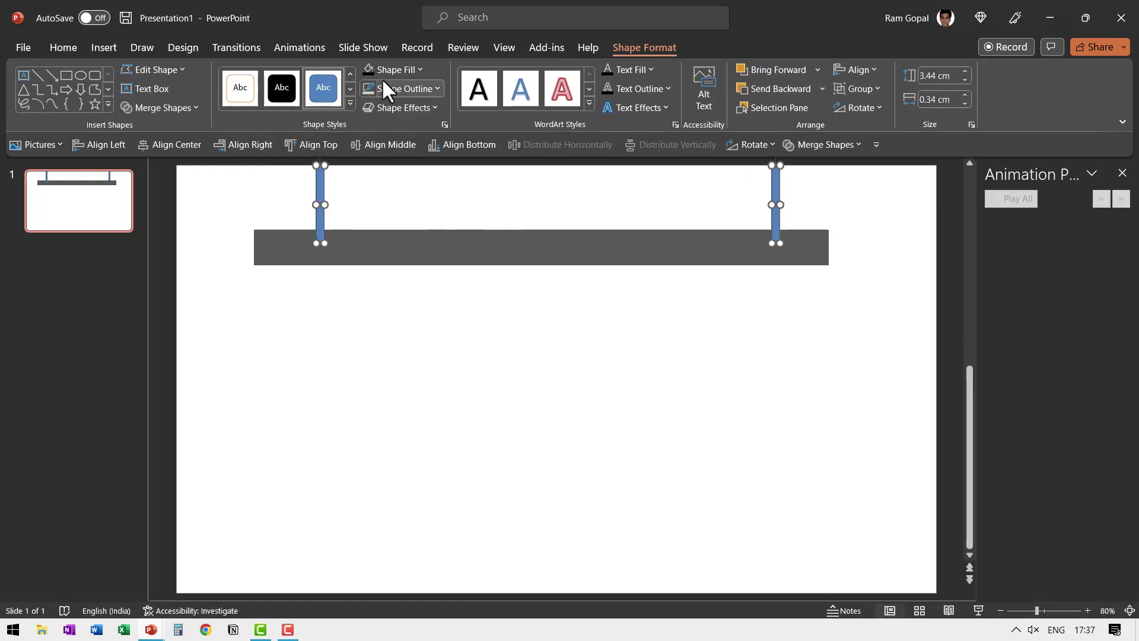
left_click(366, 72)
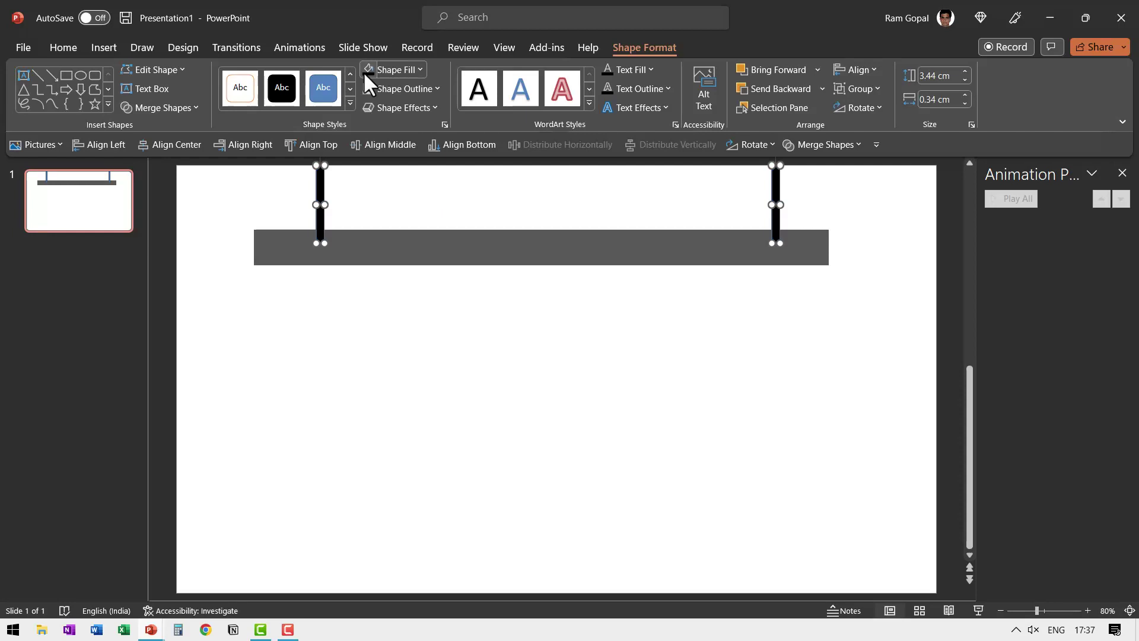
left_click(393, 88)
left_click(417, 249)
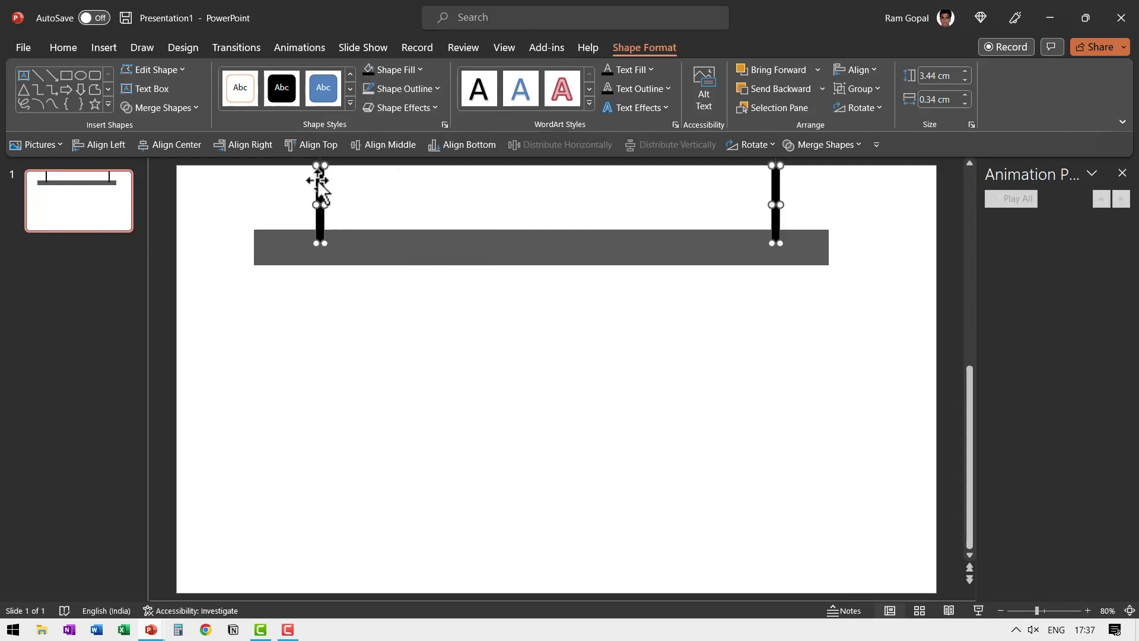
Send both posts behind the dark gray bar and group them with the bar
right_click(318, 185)
left_click(372, 348)
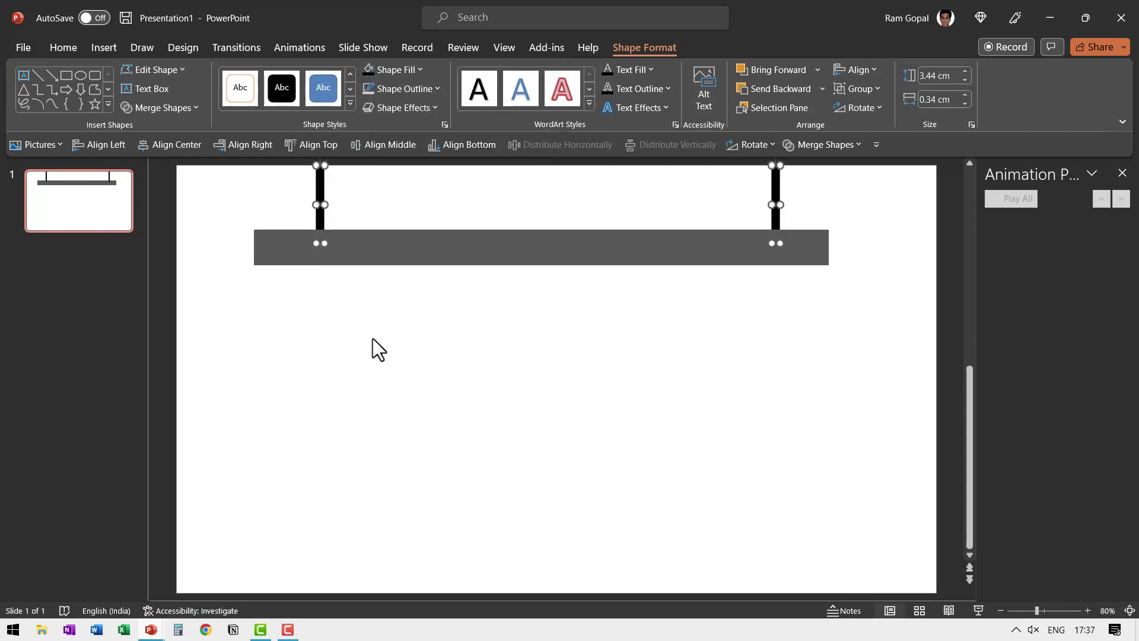
left_click(432, 252, "shift")
key("ctrl+g")
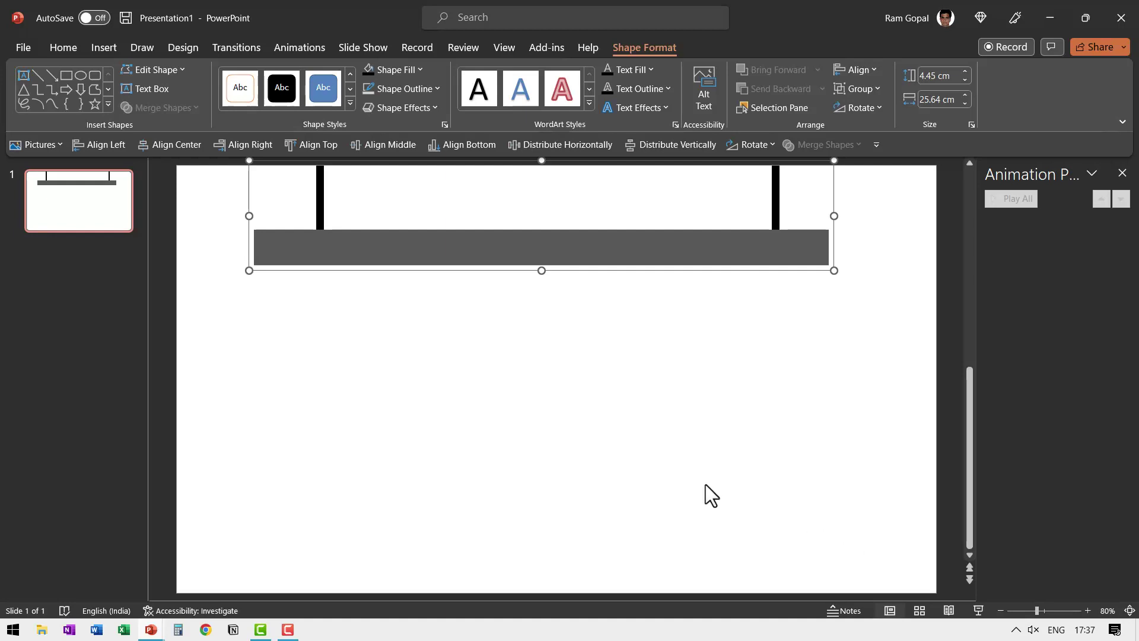
Draw a large rectangle about 24.26 cm by 12.94 cm beneath the bar and send it to the back
left_click(66, 73)
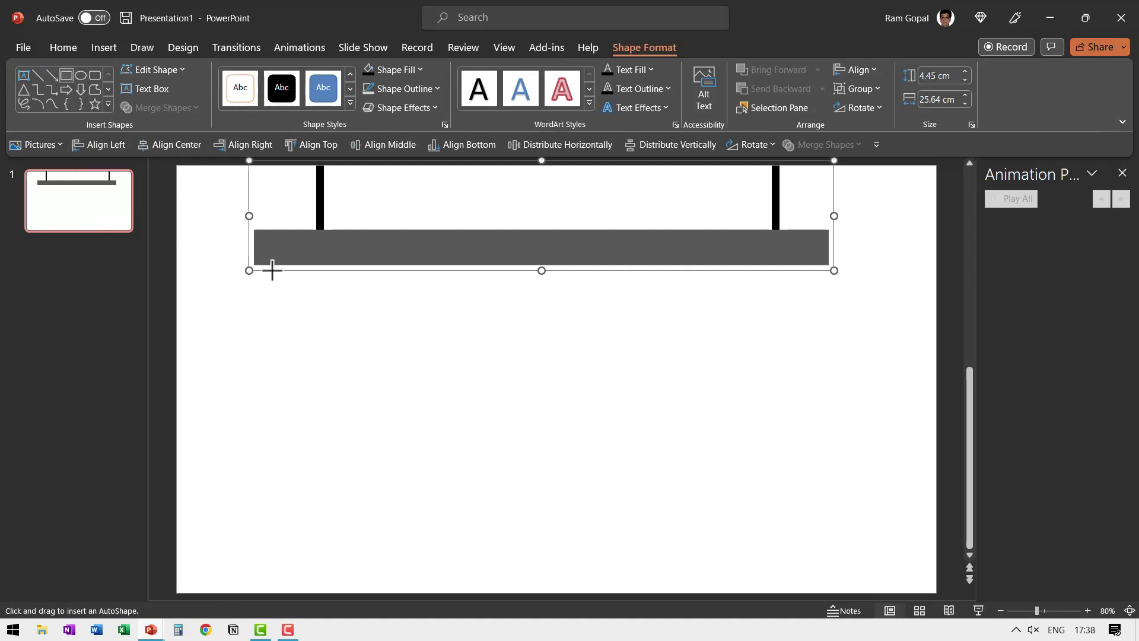
left_click_drag(270, 263, 814, 552)
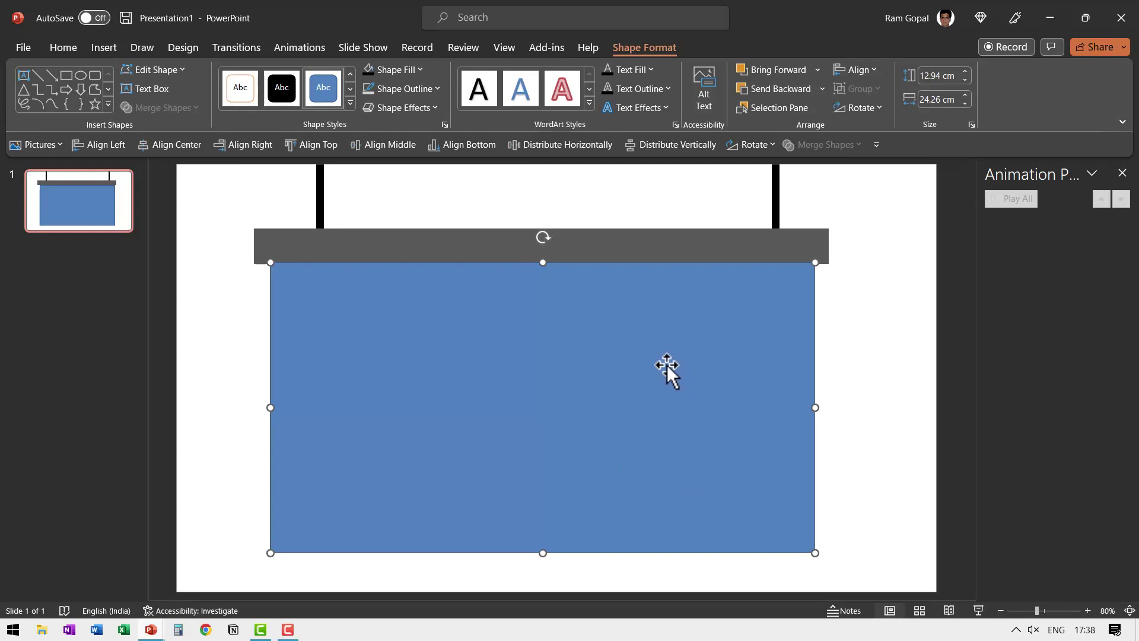
right_click(666, 364)
left_click(724, 388)
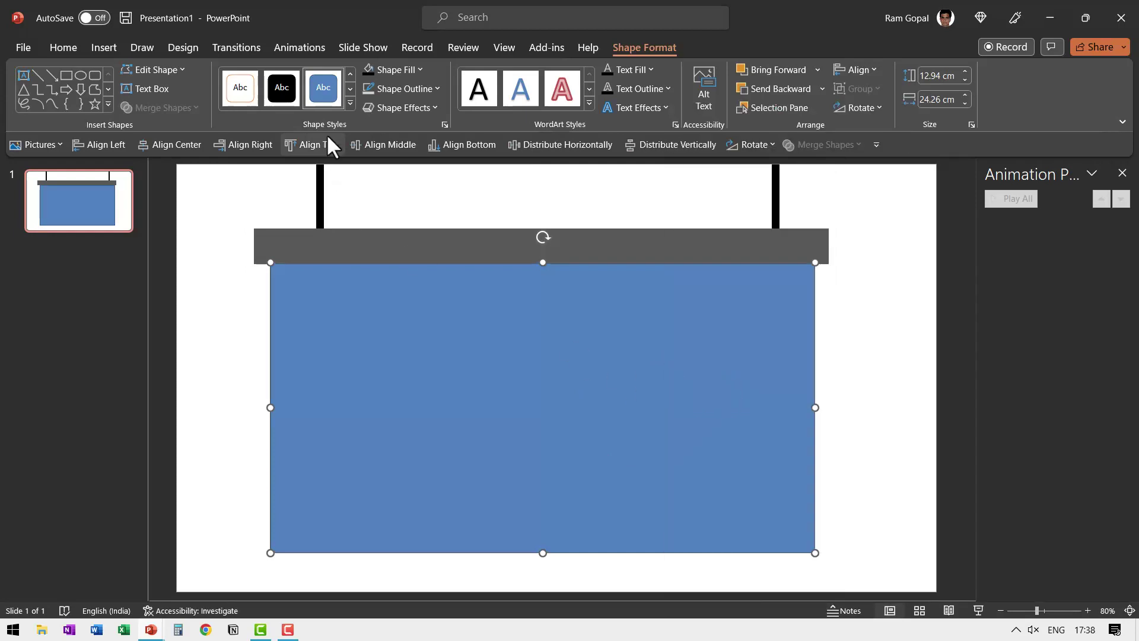
Fill the large screen rectangle with light gray and give it a gray outline
left_click(404, 67)
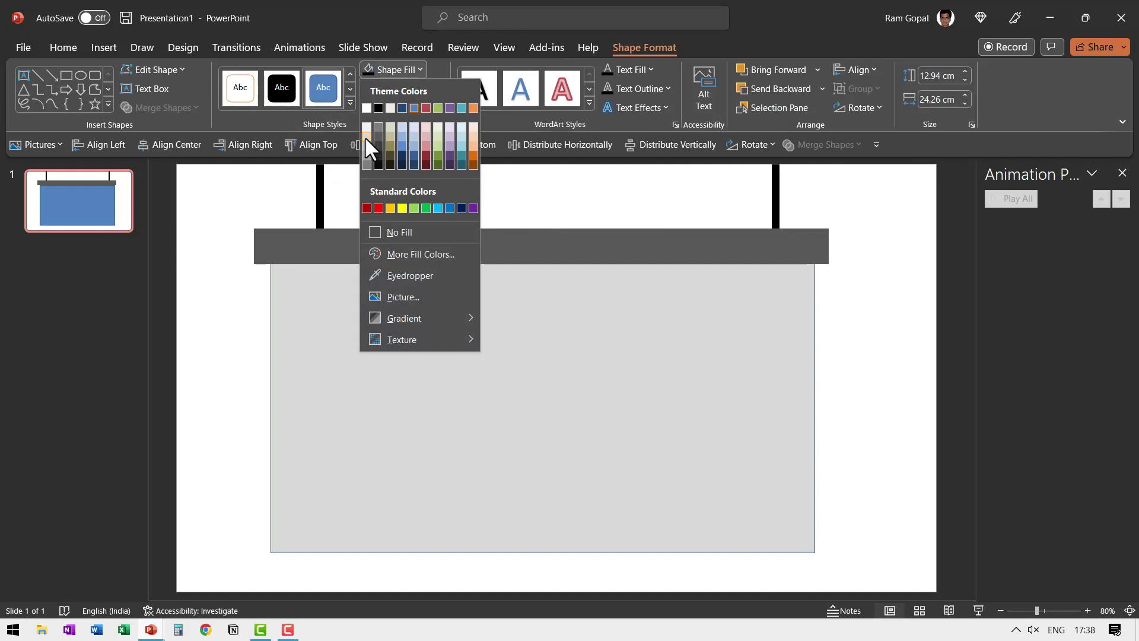
left_click(365, 137)
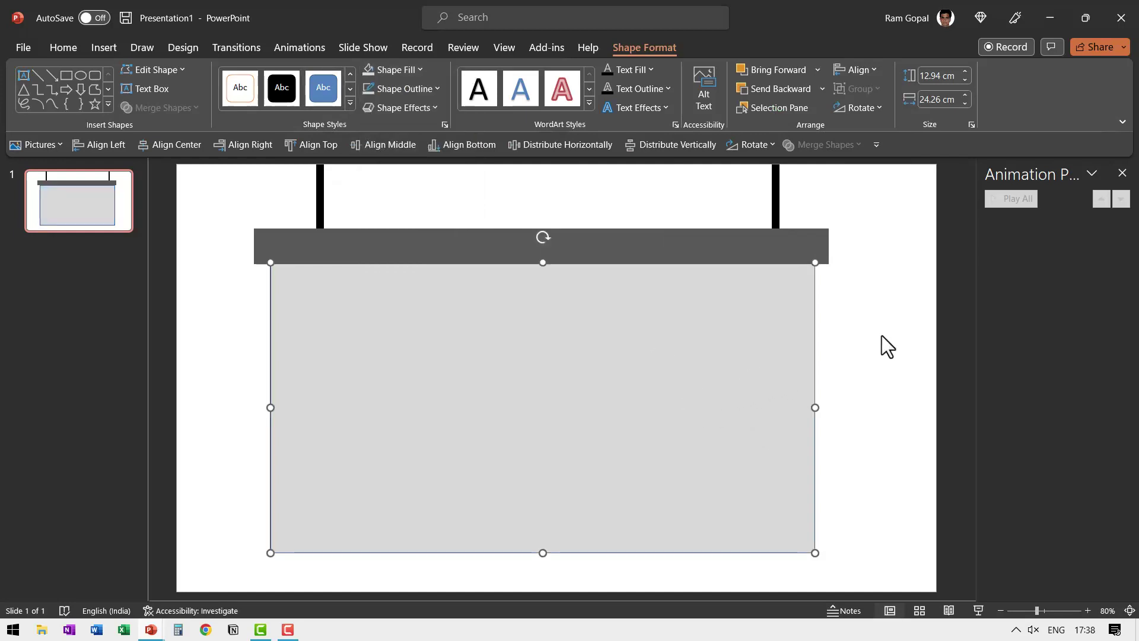
left_click(415, 90)
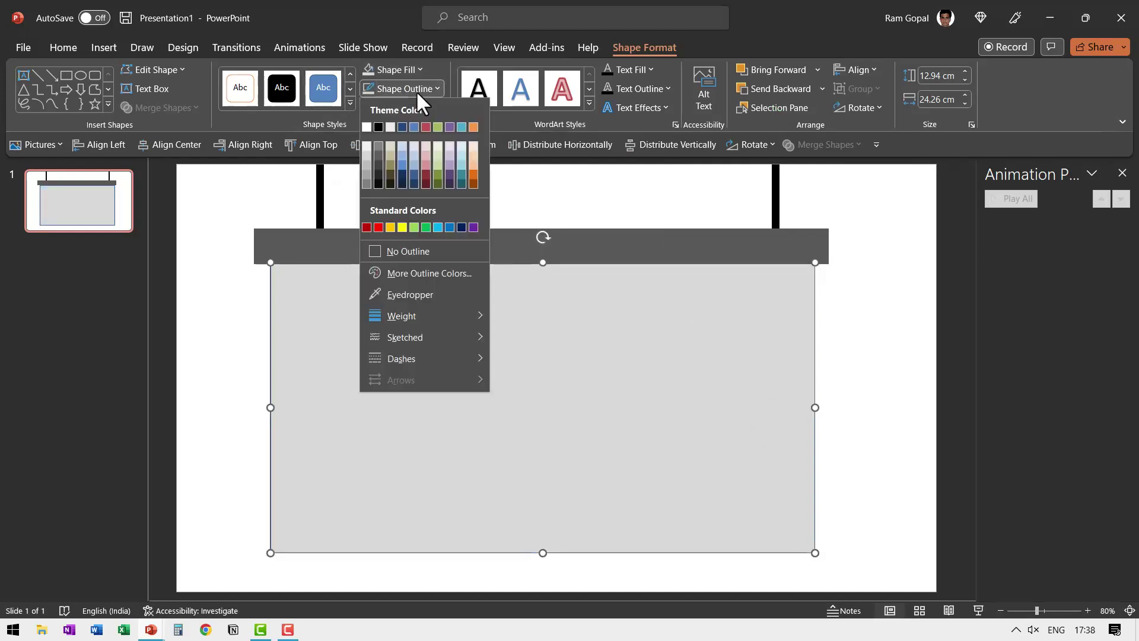
left_click(396, 250)
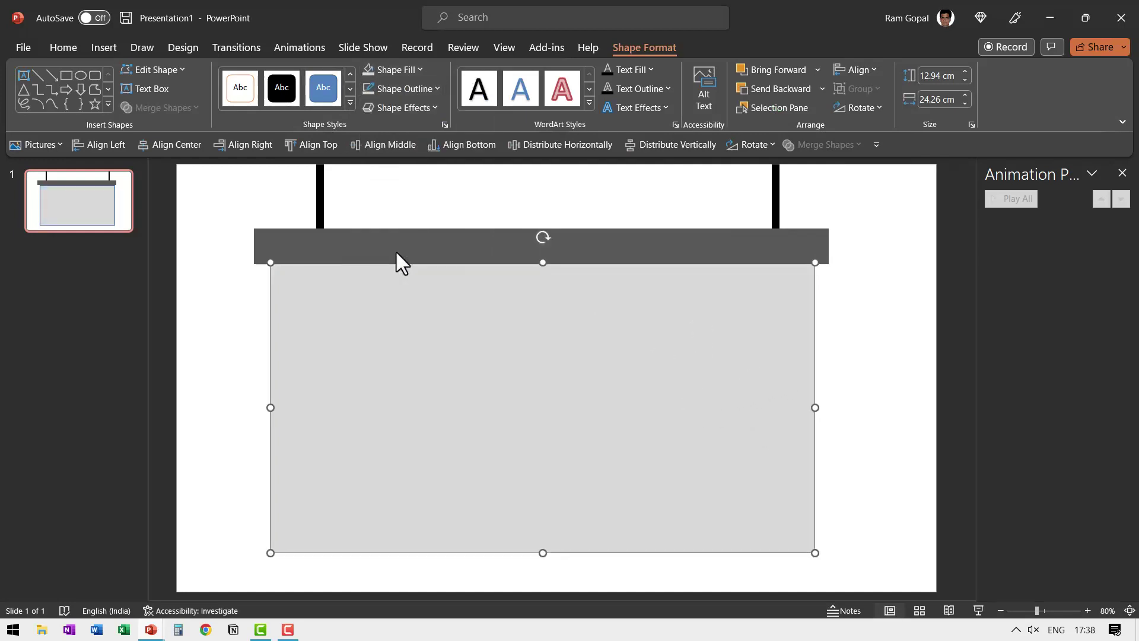
left_click(407, 91)
left_click(374, 145)
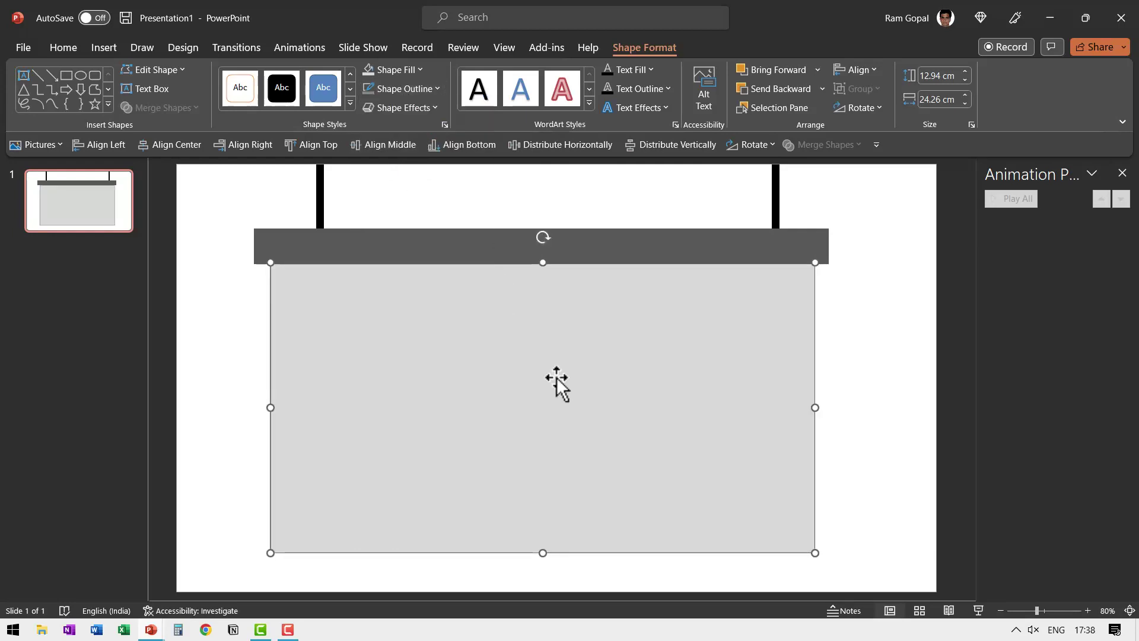
Draw a strip about 25.64 cm by 0.58 cm and place it across the screen rectangle's lower edge, aligned with the upper bar
left_click(842, 465)
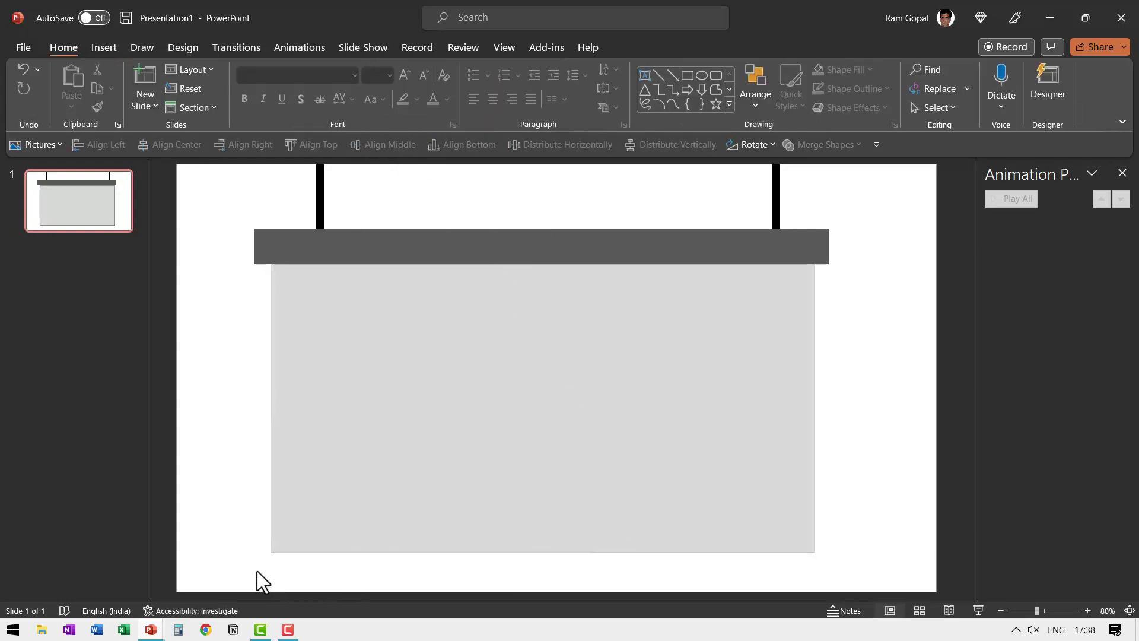
left_click(686, 77)
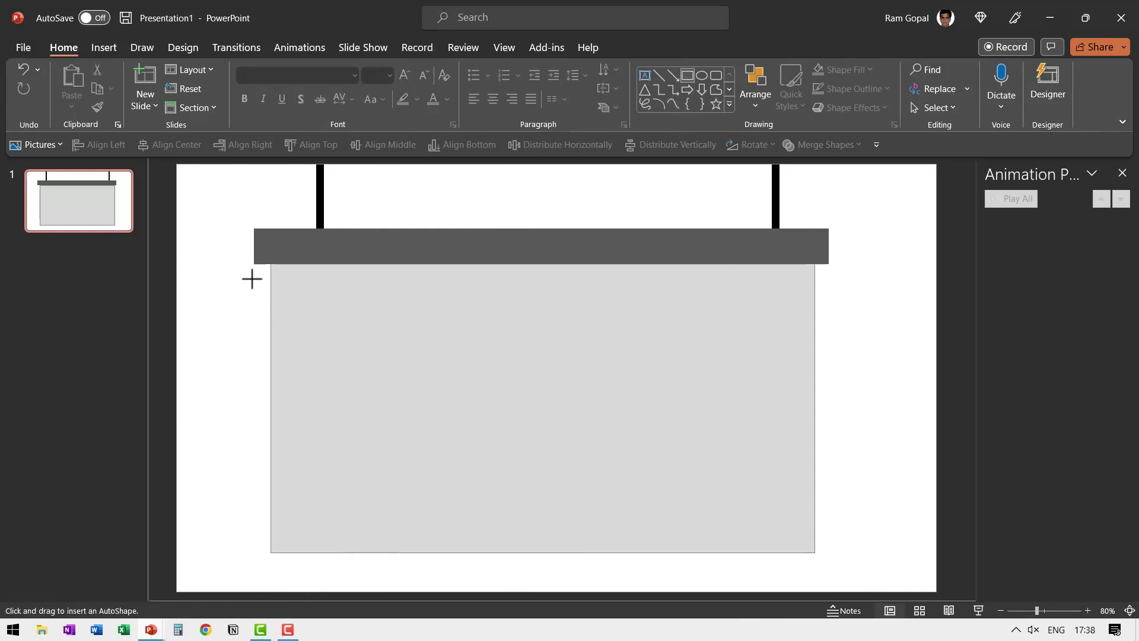
mouse_move(256, 229)
left_mouse_down()
mouse_move(379, 275)
mouse_move(846, 274)
mouse_move(818, 264)
mouse_move(829, 268)
left_mouse_up()
left_click_drag(541, 264, 570, 559)
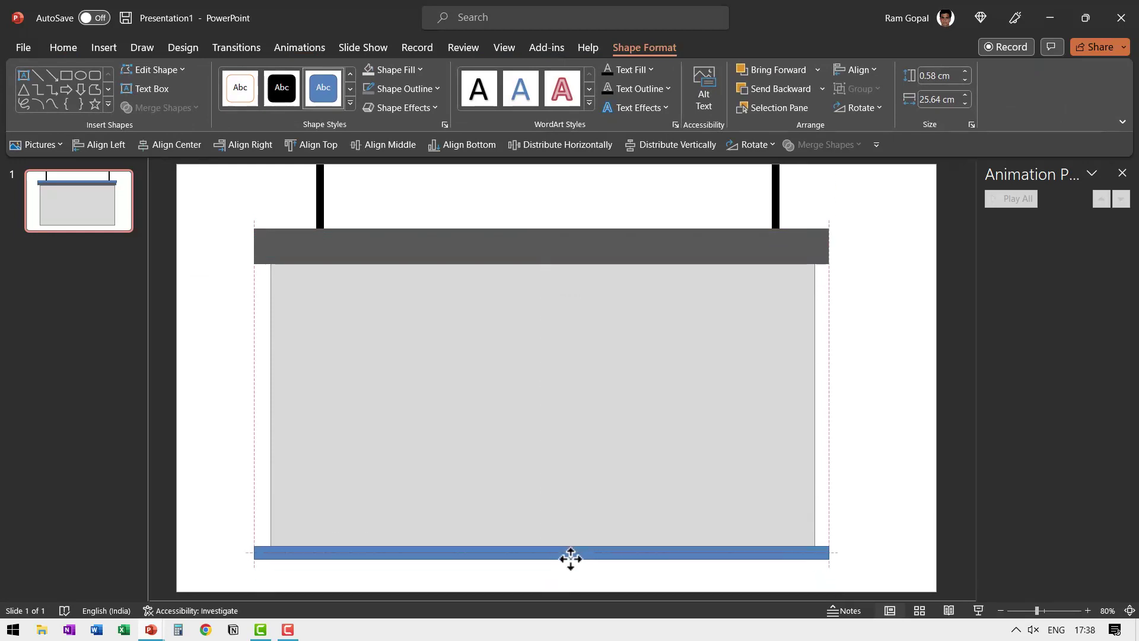
left_click_drag(571, 558, 570, 558)
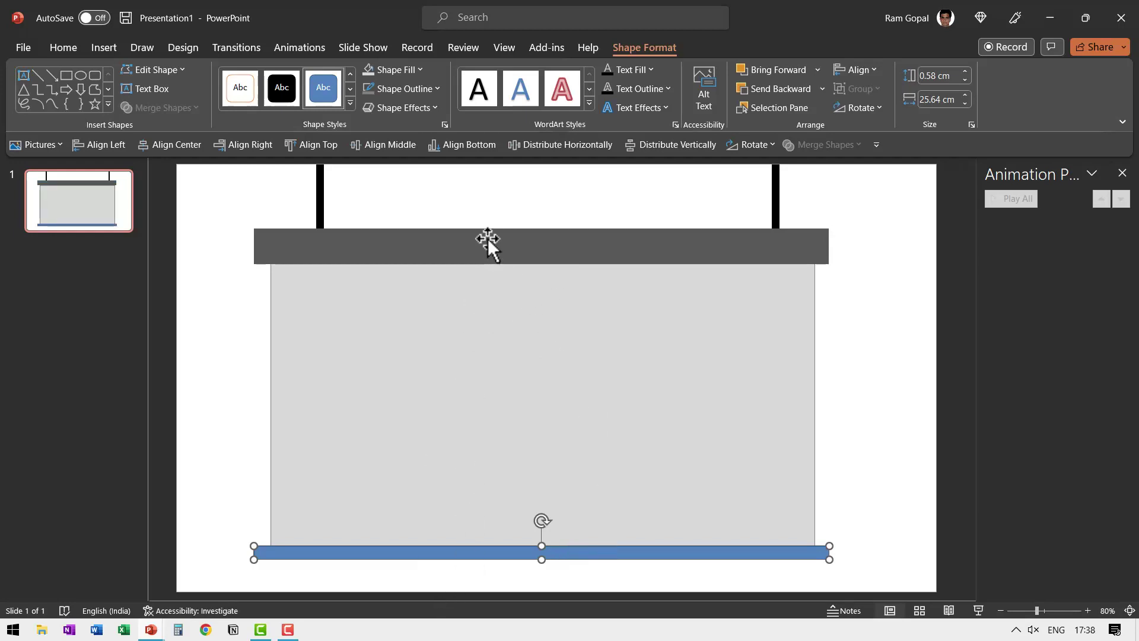
Fill the lower strip with Black, Text 1, Lighter 25% and remove its outline
left_click(393, 69)
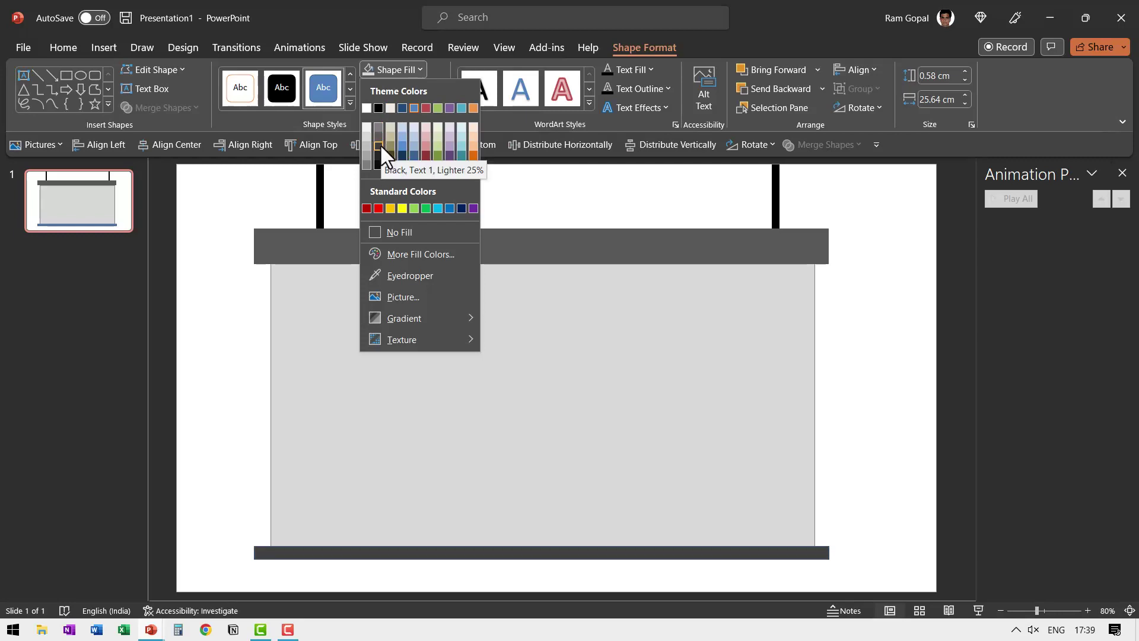
left_click(379, 144)
left_click(414, 90)
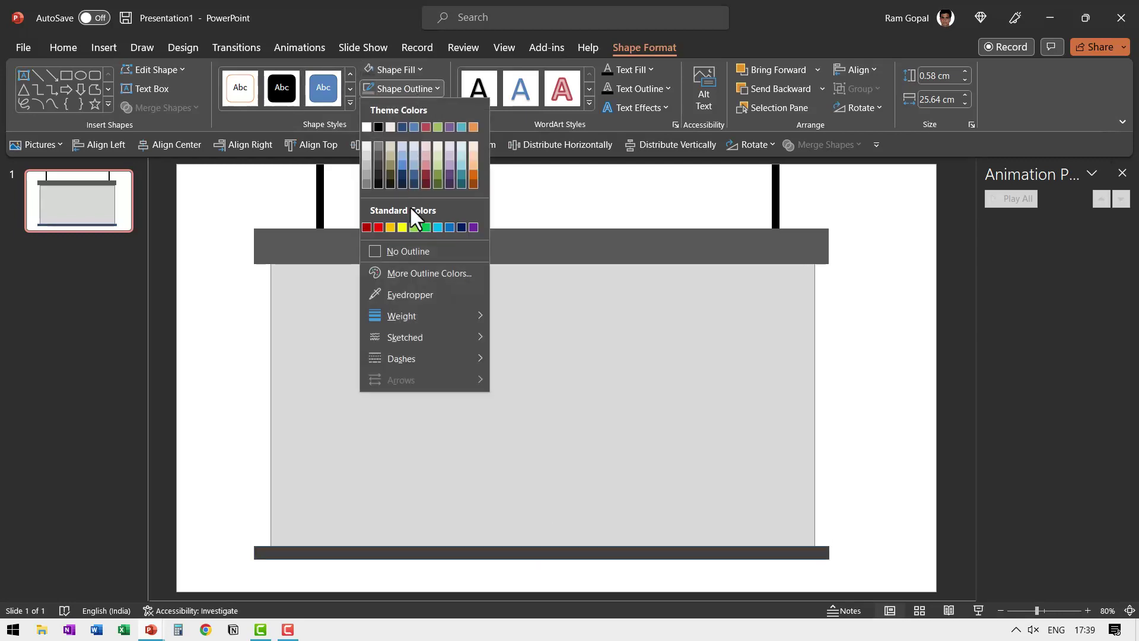
left_click(411, 250)
left_click(867, 445)
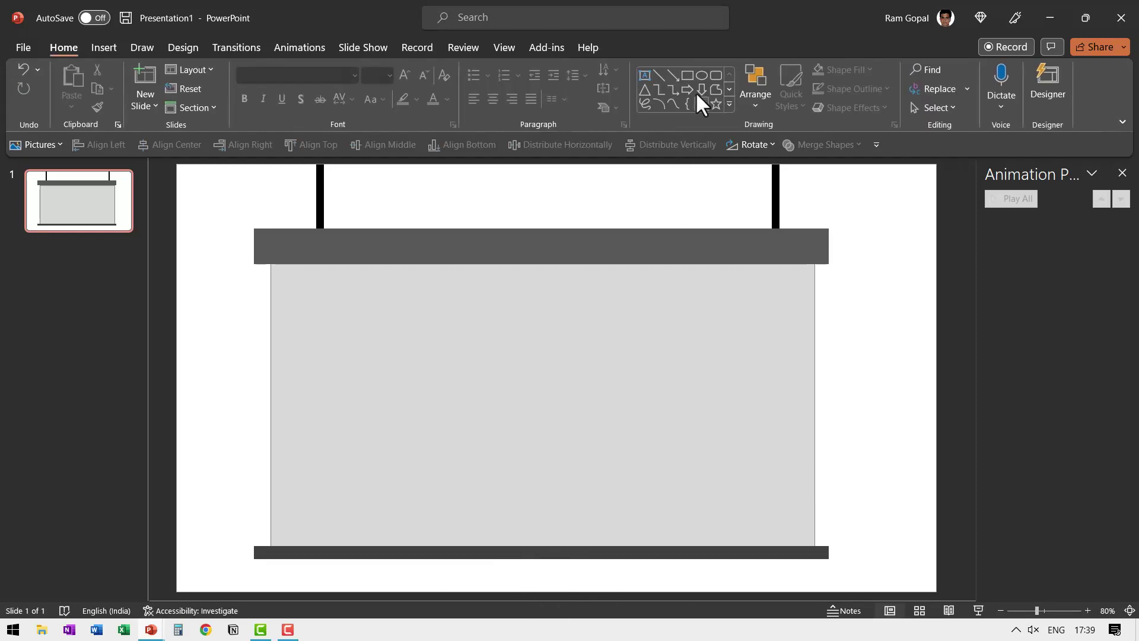
Draw a thin donut shape about 1.59 cm across and place it over the middle of the lower strip
left_click(730, 106)
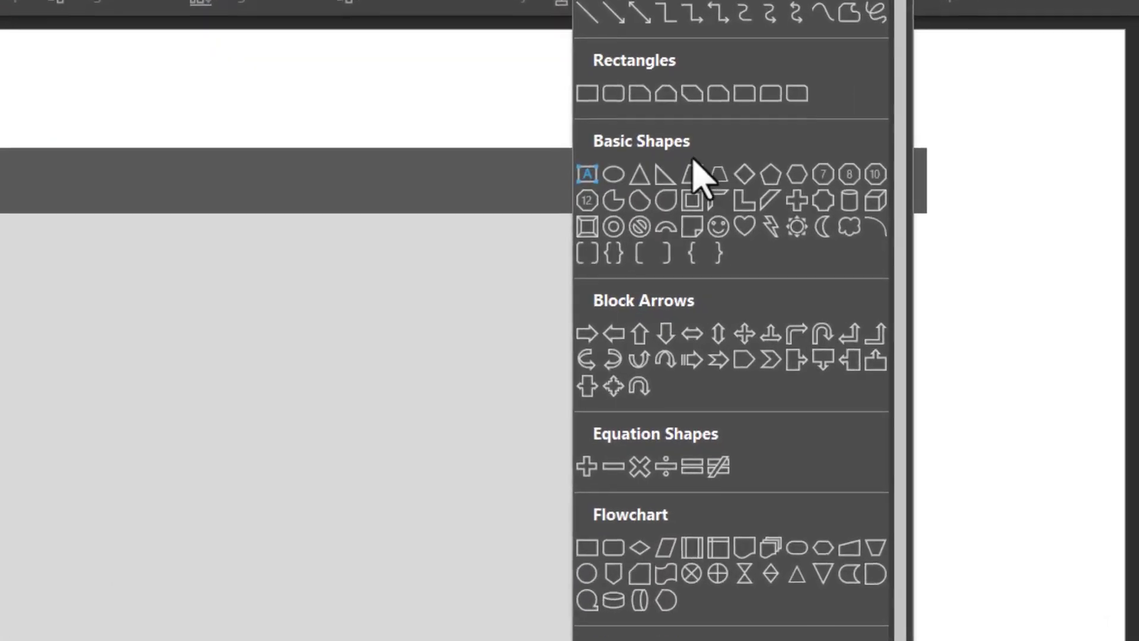
left_click(615, 232)
mouse_move(500, 535)
left_mouse_down()
mouse_move(534, 571)
mouse_move(503, 554)
left_mouse_up()
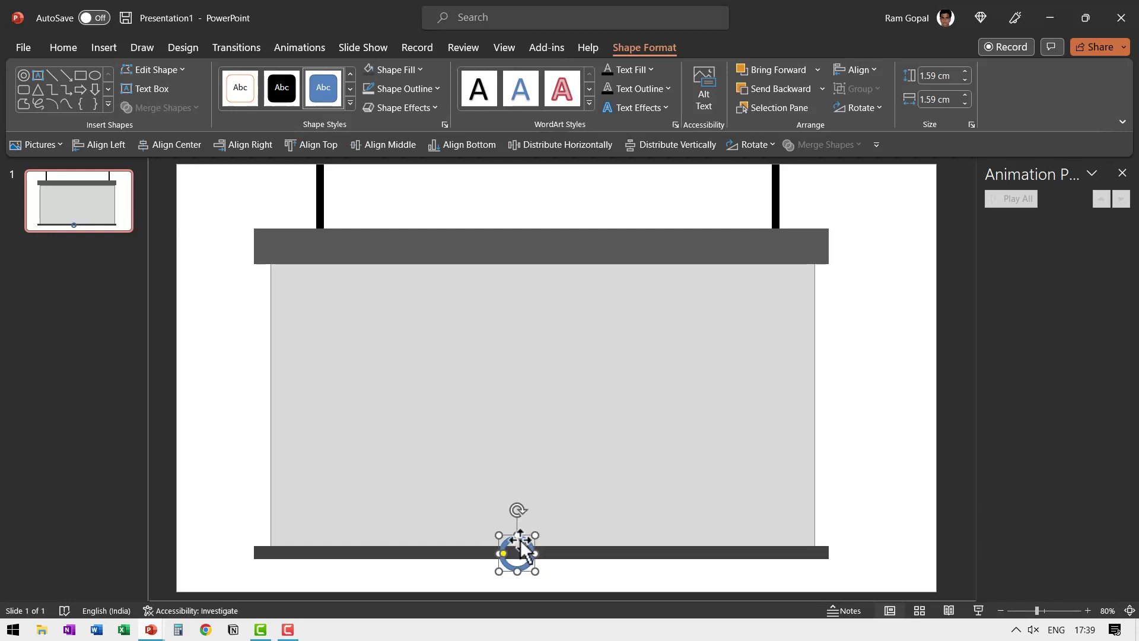
left_click_drag(517, 537, 516, 539)
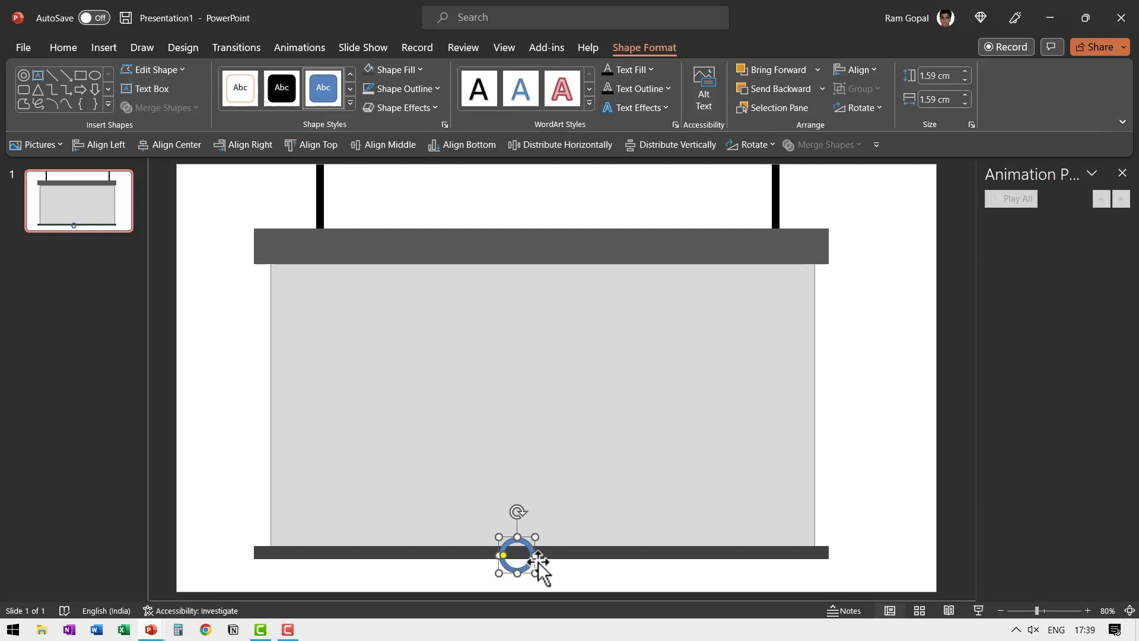
Draw a rectangle over the donut's upper part and subtract it from the donut, leaving a half-ring pull handle below the strip
left_click(77, 76)
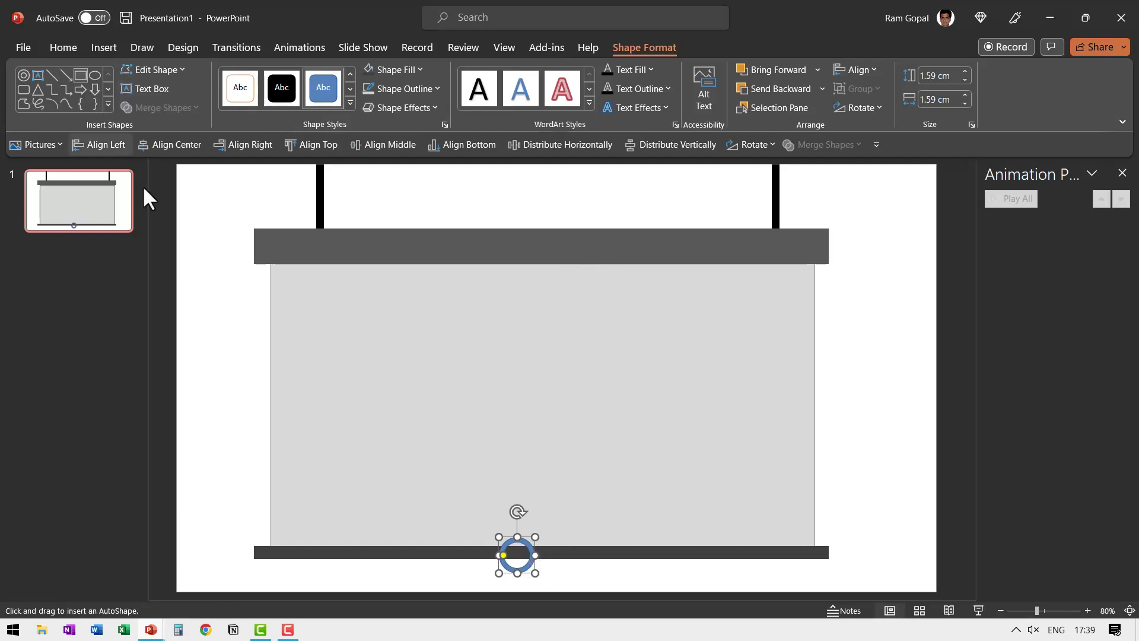
left_click_drag(478, 524, 586, 559)
left_click(520, 568)
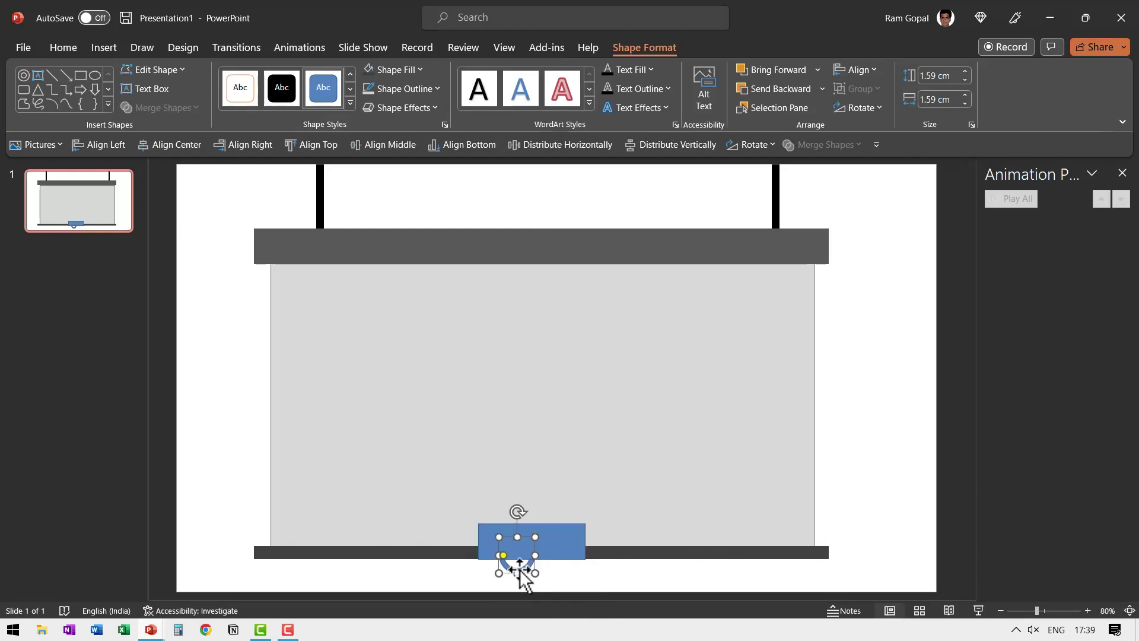
left_click(563, 536, "shift")
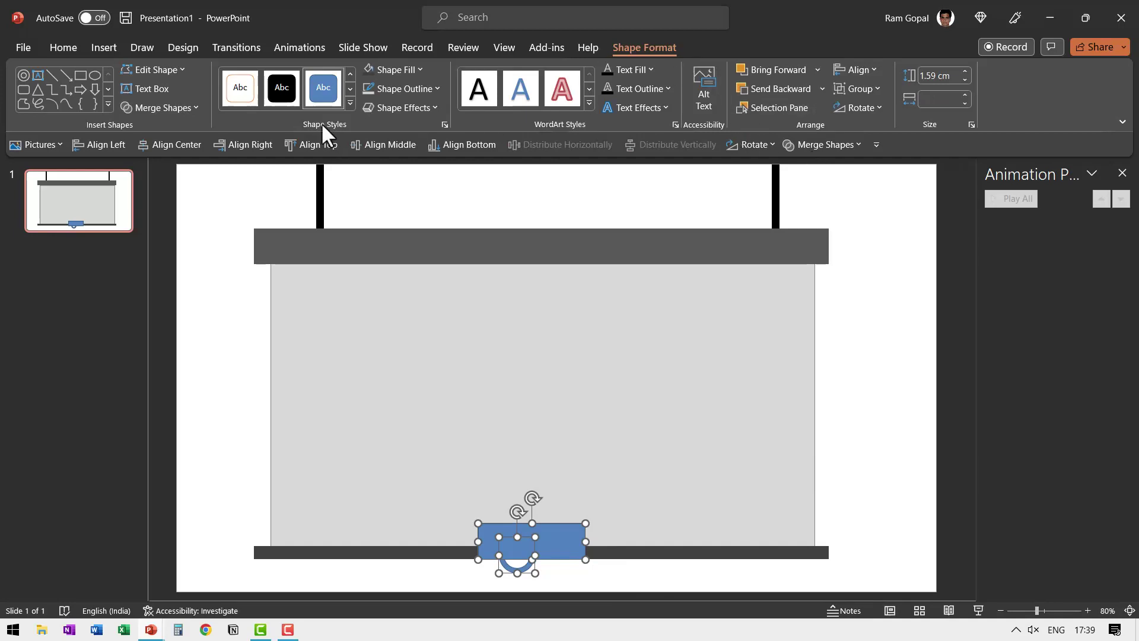
left_click(194, 105)
left_click(155, 209)
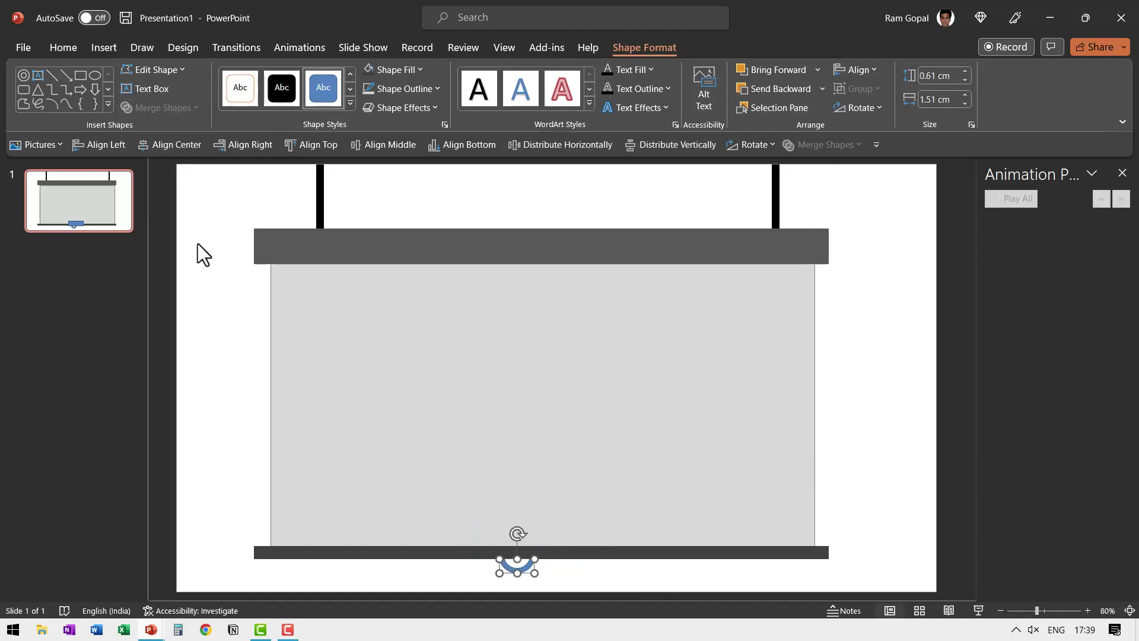
Fill the half-ring pull handle with Black, Text 1, Lighter 25% and remove its outline
left_click(408, 68)
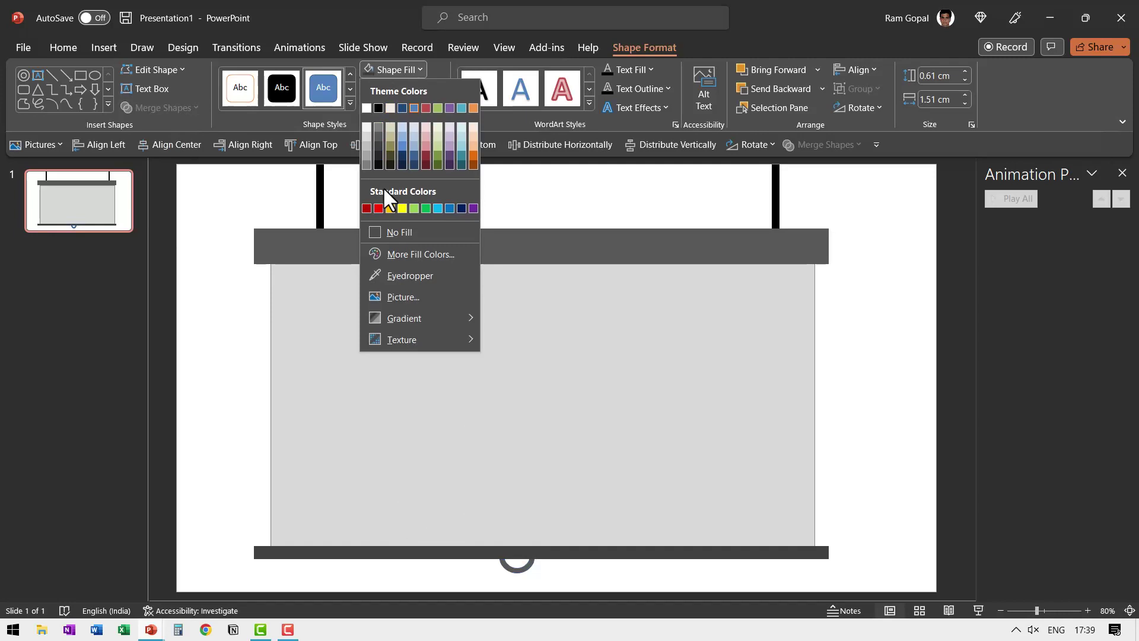
left_click(379, 145)
left_click(410, 86)
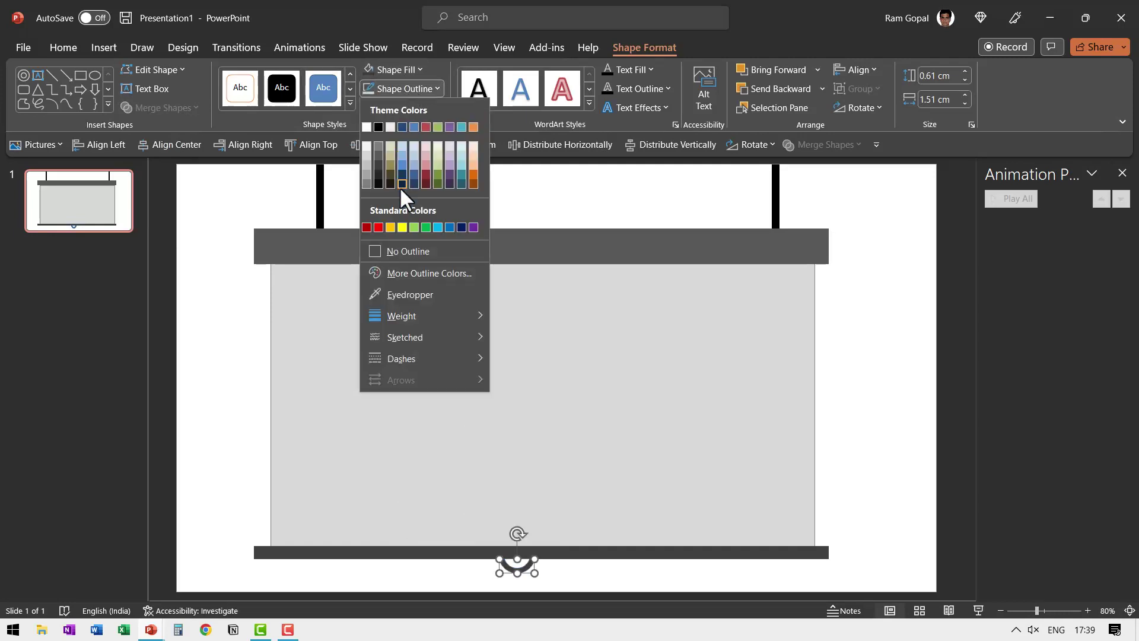
left_click(407, 250)
left_click(541, 582)
Center-align the pull handle, lower strip and gray screen with one another and group the three shapes
left_click(534, 562)
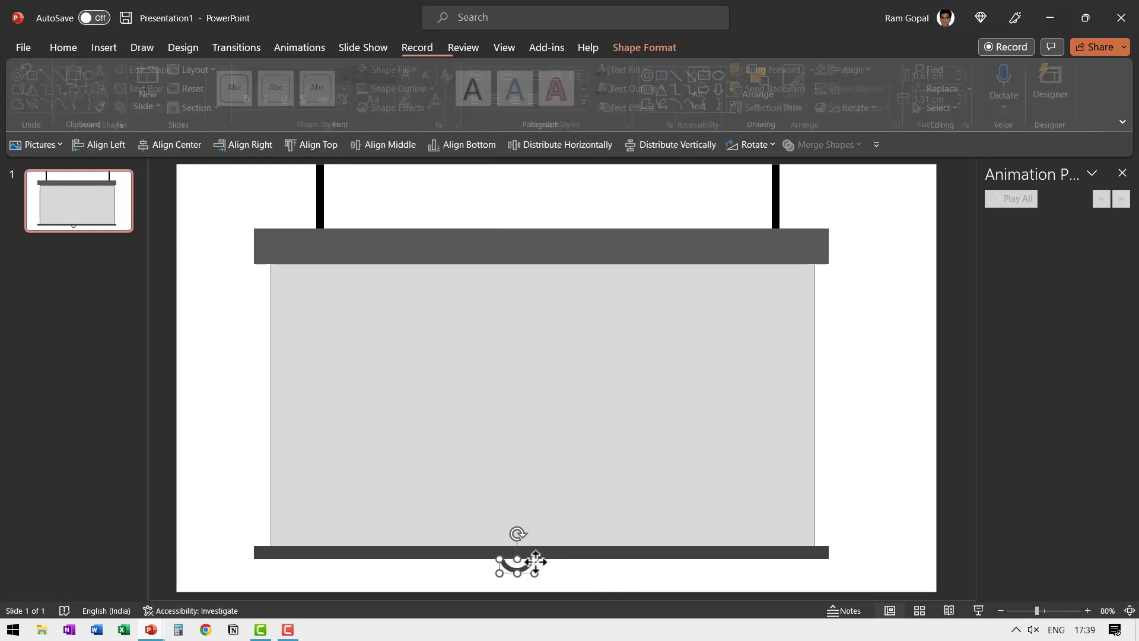
left_click(587, 552, "shift")
left_click(595, 414, "shift")
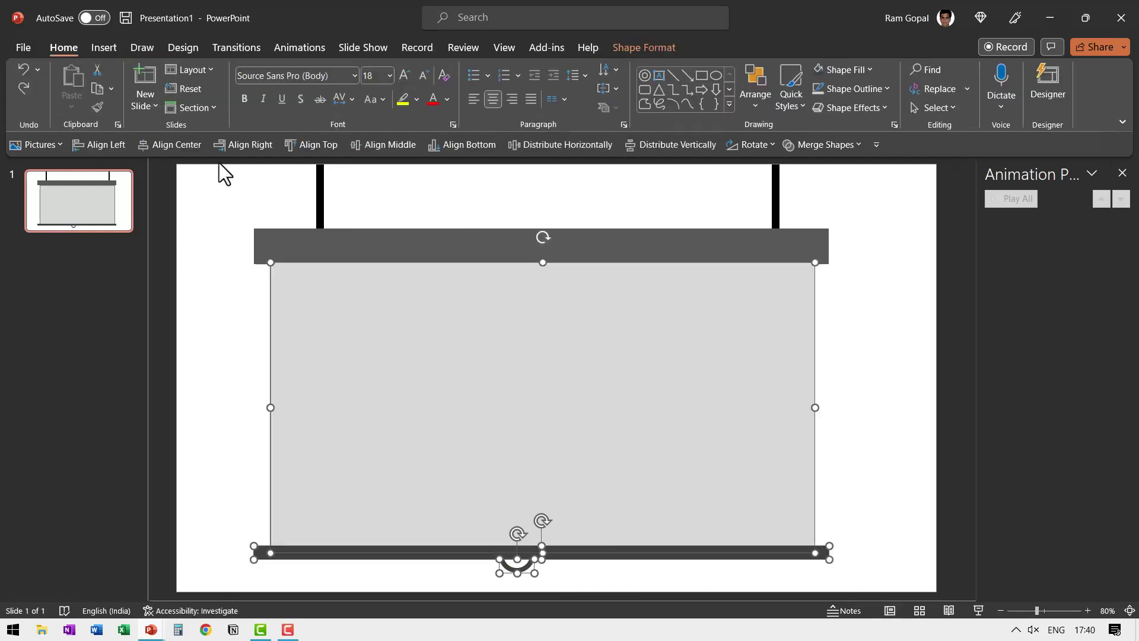
left_click(174, 143)
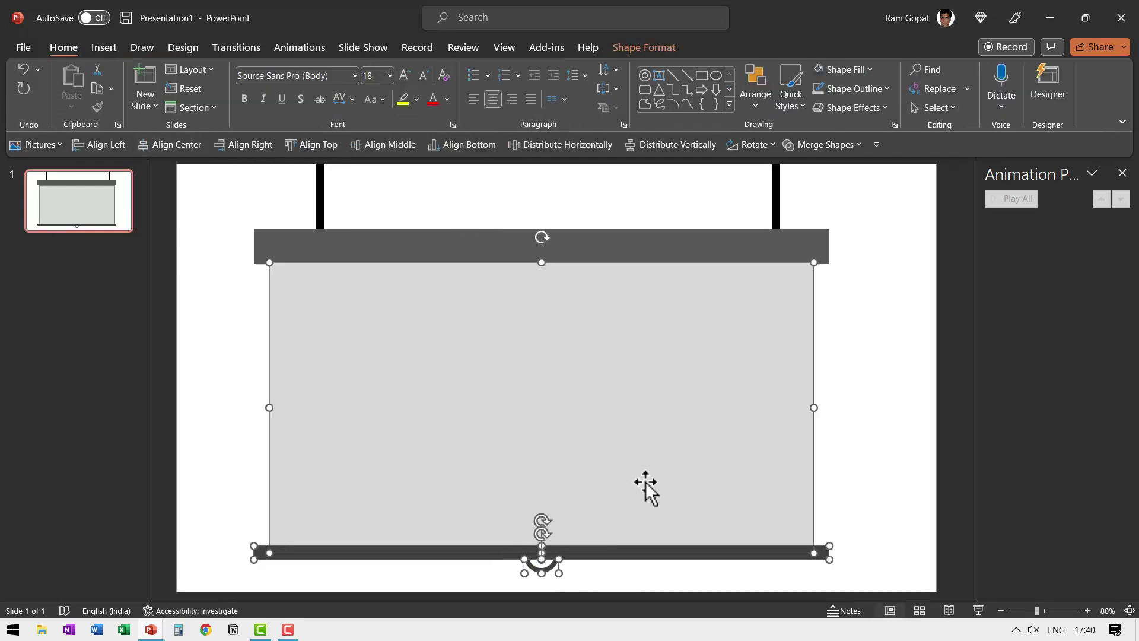
key("ctrl+g")
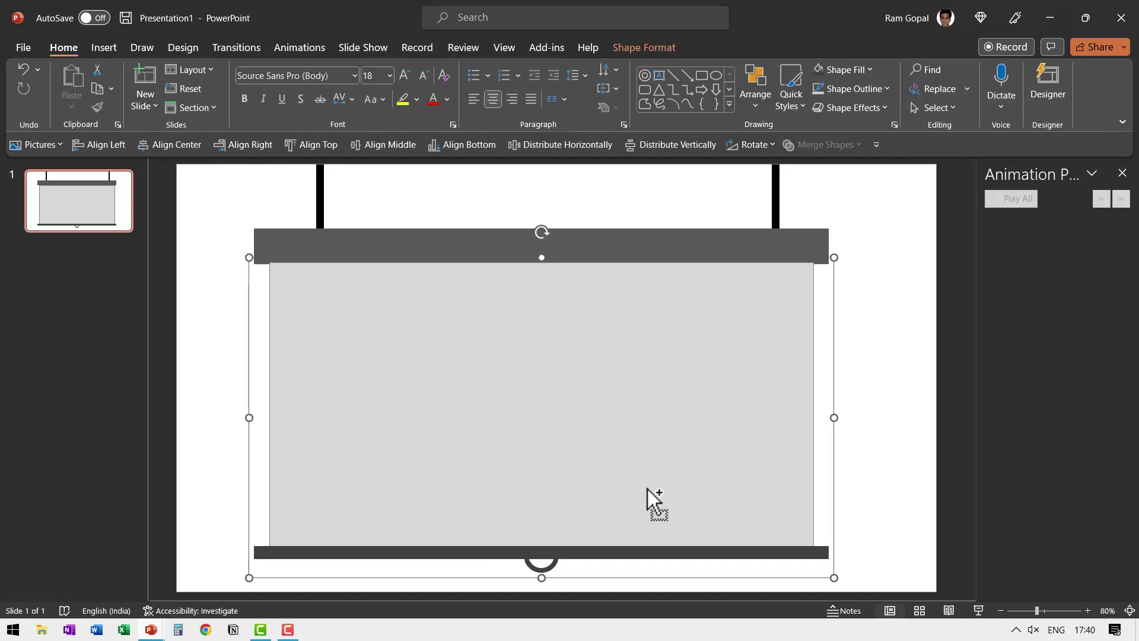
Send the screen group to the back and move it straight up until the lower strip sits directly under the upper bar
right_click(675, 475)
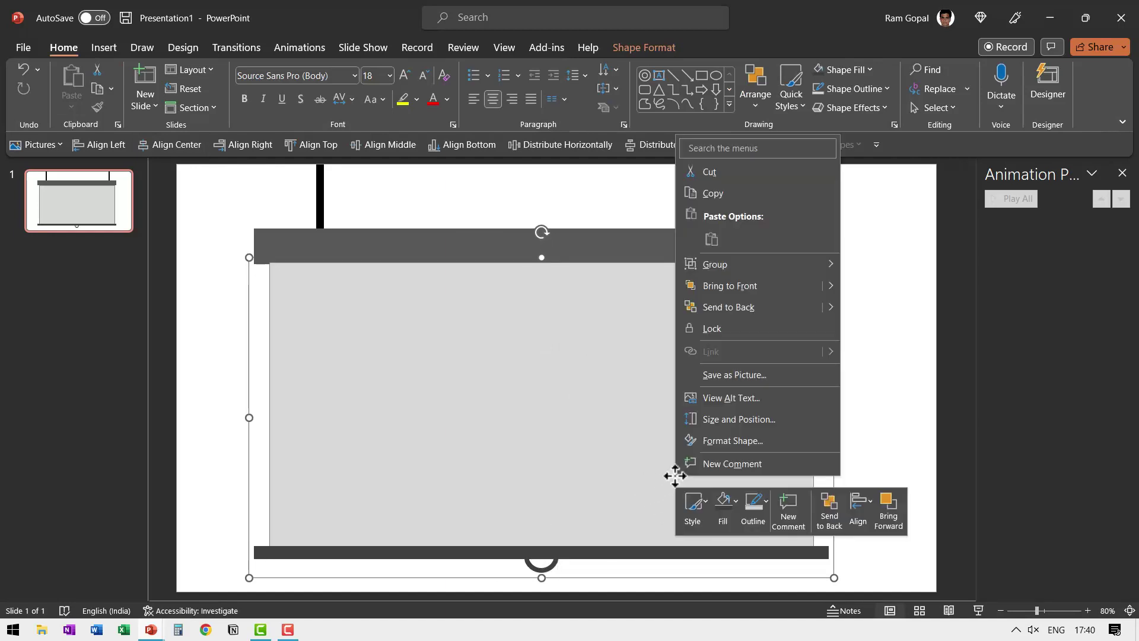
left_click(729, 309)
key("Up")
key("Up")
key("Up")
key("Up")
key("Up")
key("Up")
key("Up")
key("Up")
key("Up")
key("Up")
key("Up")
key("Up")
key("Up")
key("Up")
key("Up")
key("Up")
key("Up")
key("Up")
key("Up")
key("Up")
key("Up")
key("Up")
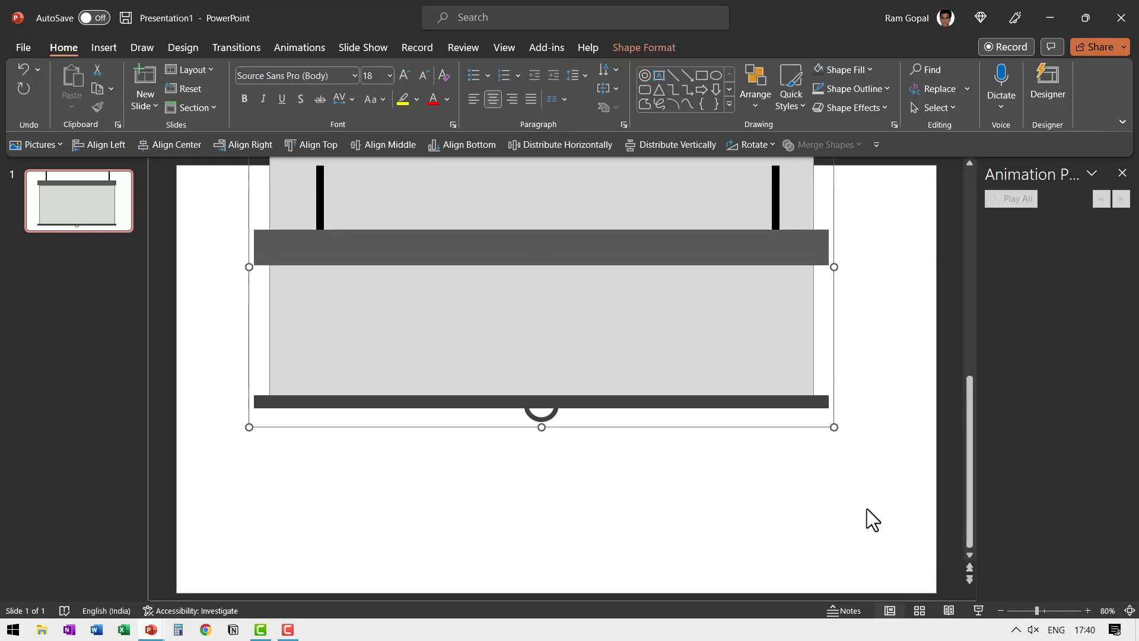
key("ctrl+Up")
key("ctrl+Up")
key("ctrl+Up")
key("ctrl+Up")
key("ctrl+Up")
key("ctrl+Up")
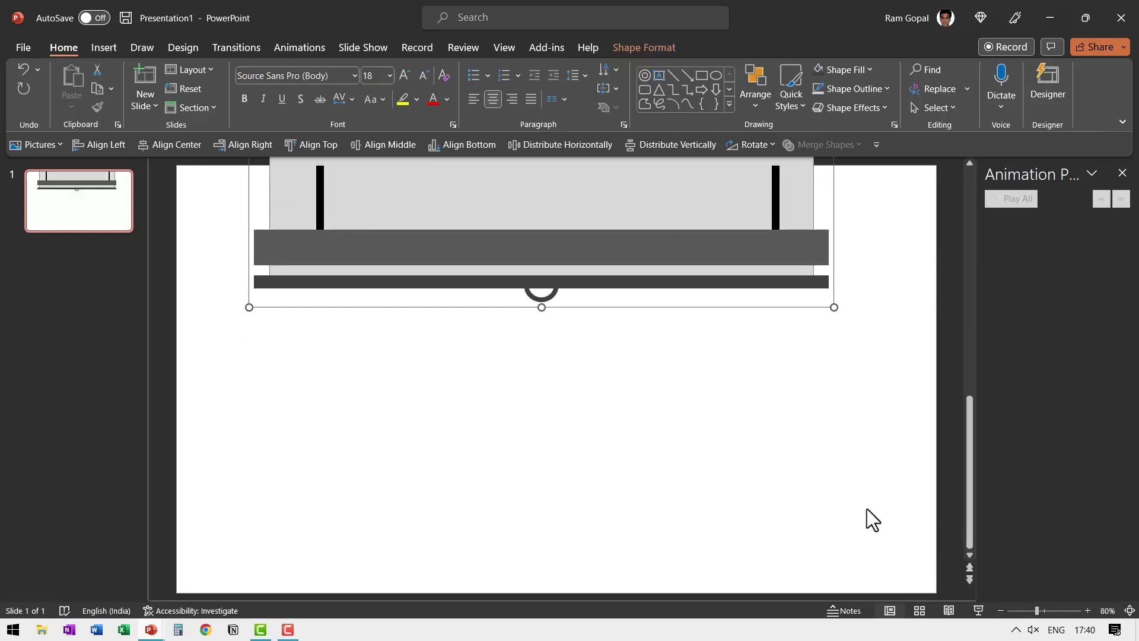
key("ctrl+Up")
key("ctrl+Up")
key("ctrl+Up")
key("ctrl+Up")
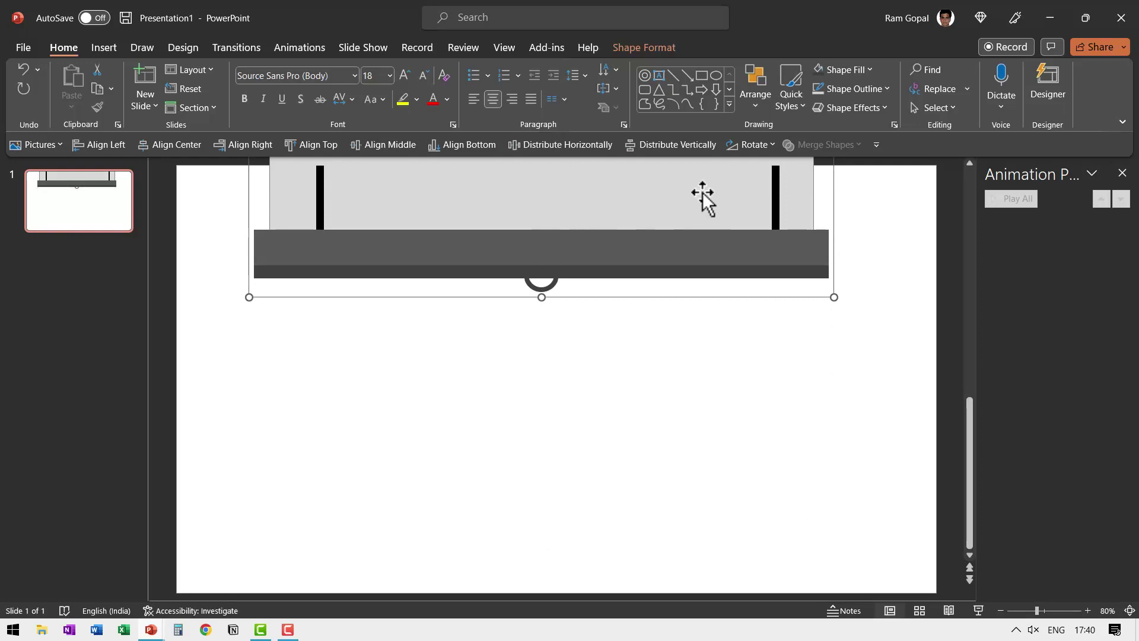
Cover the slide area above the upper bar with a rectangle about 33.89 cm by 2.86 cm, filled white and without outline
left_click(703, 76)
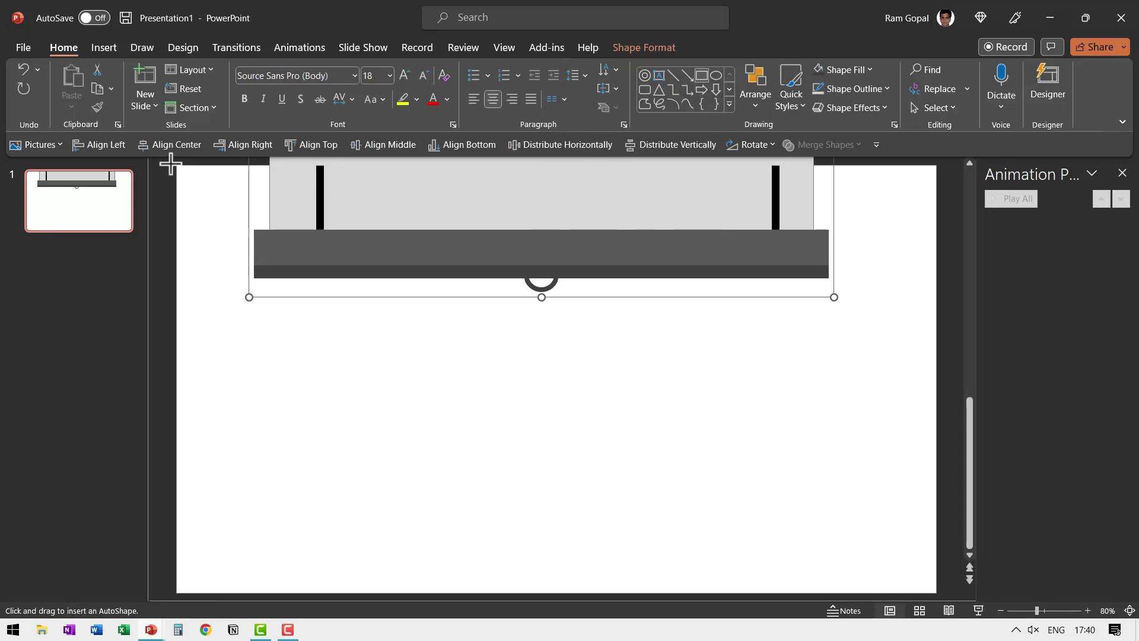
left_click_drag(176, 165, 937, 229)
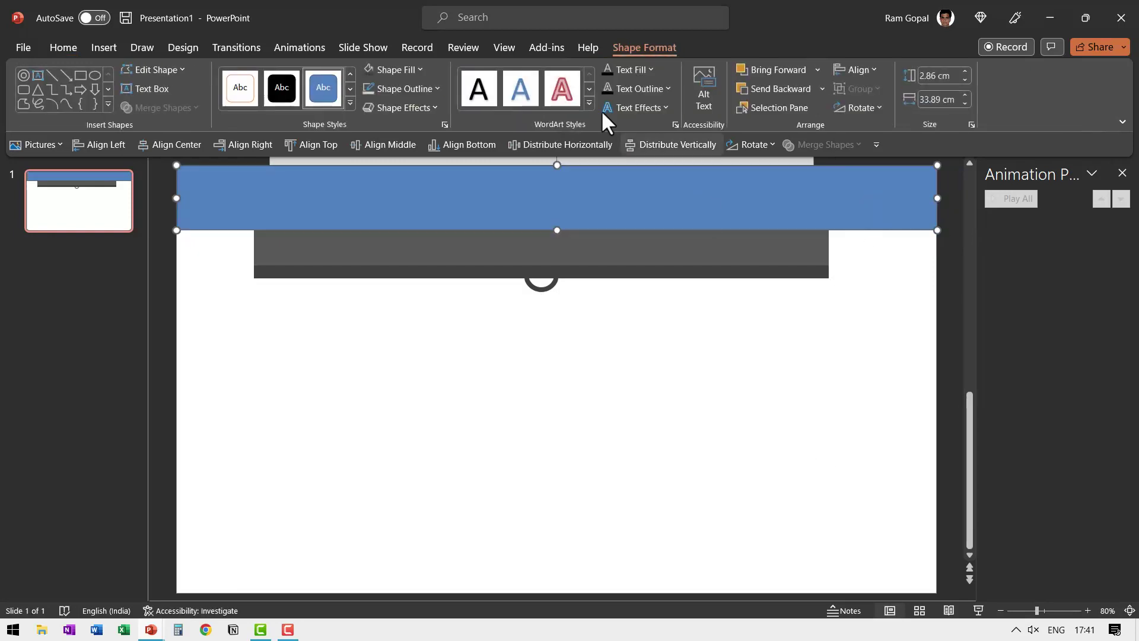
left_click(398, 70)
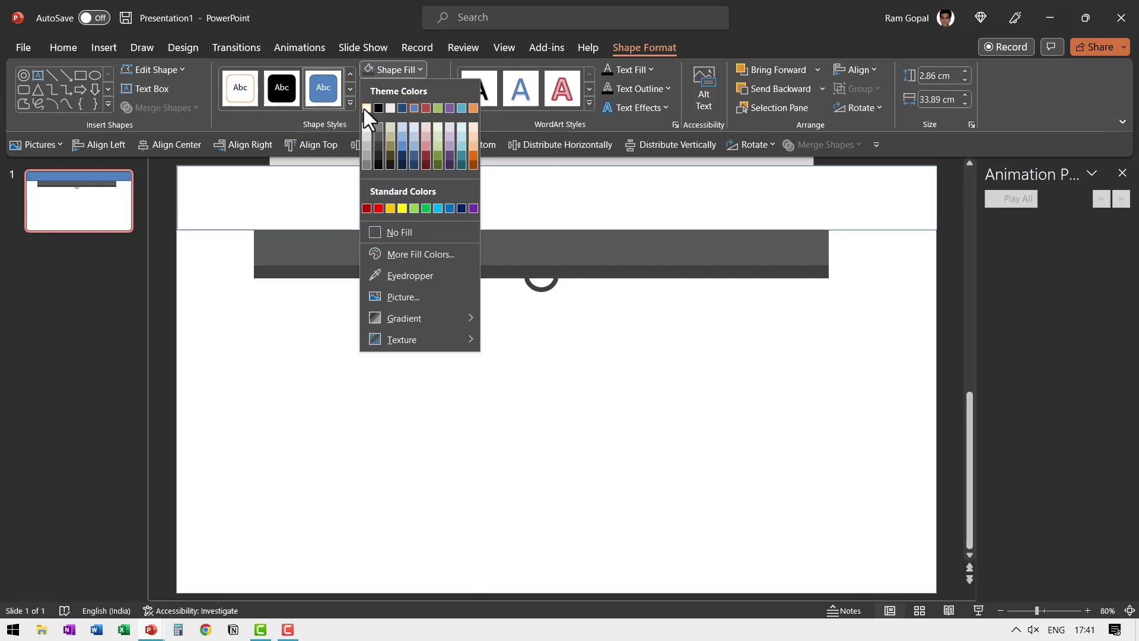
left_click(364, 108)
left_click(403, 88)
left_click(426, 232)
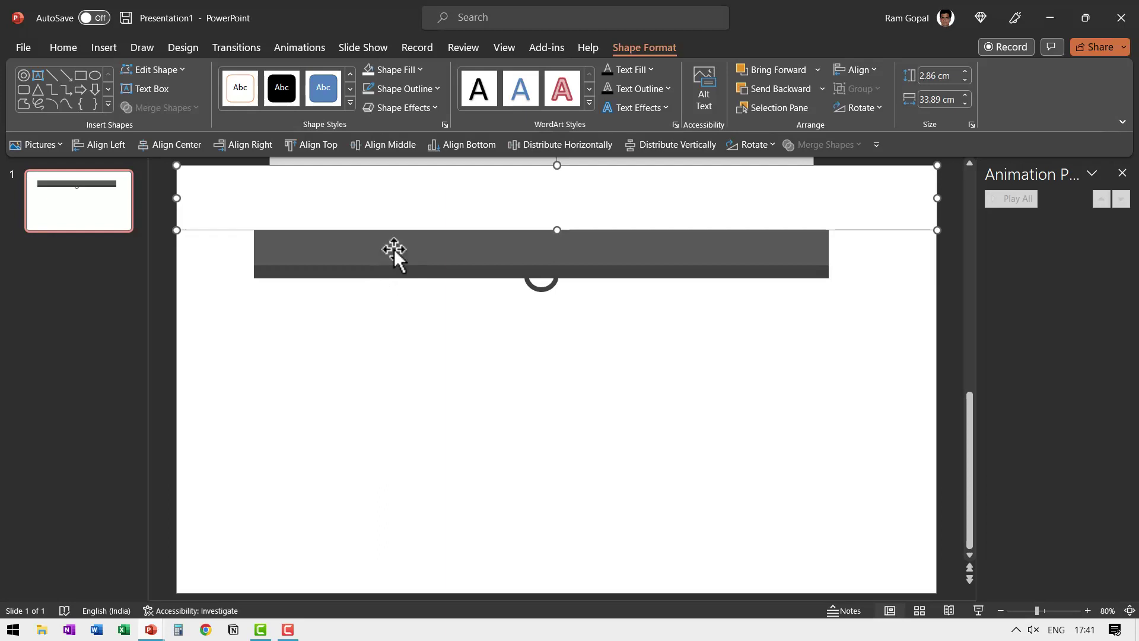
Bring the group of upper bar and support posts to the front, and preview the slide in full screen
left_click(394, 248)
right_click(394, 248)
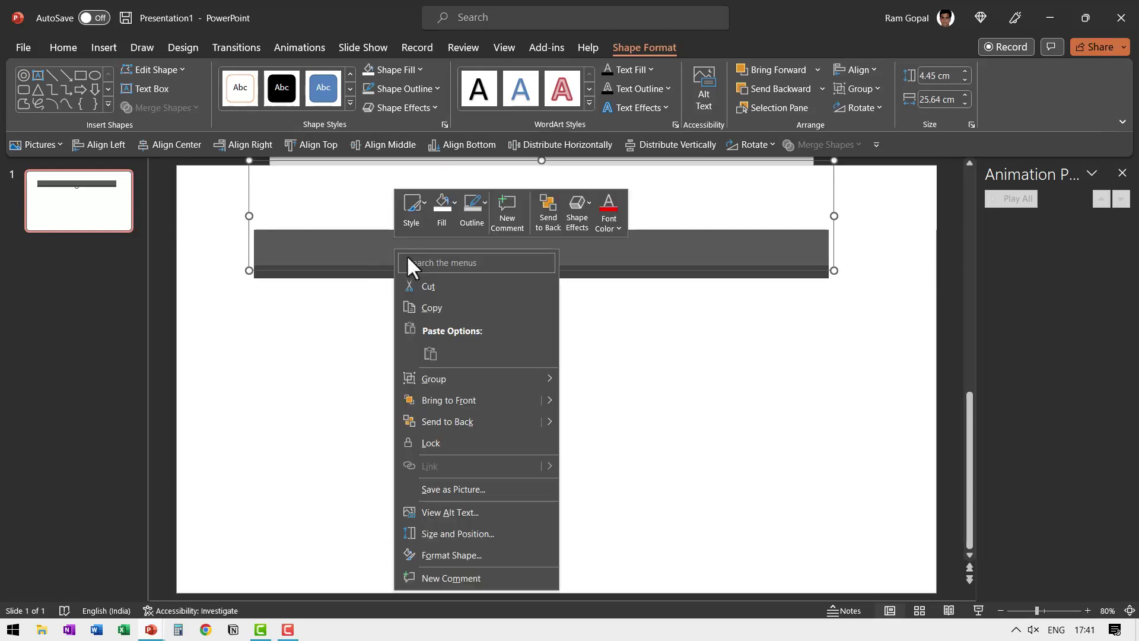
left_click(458, 399)
left_click(597, 422)
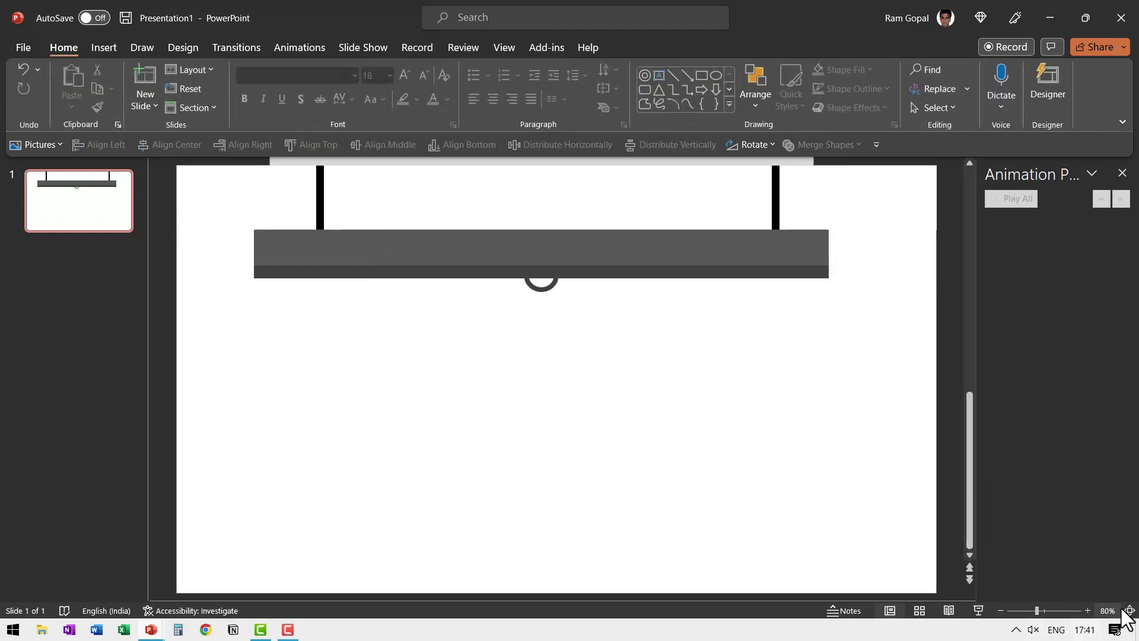
left_click(979, 610)
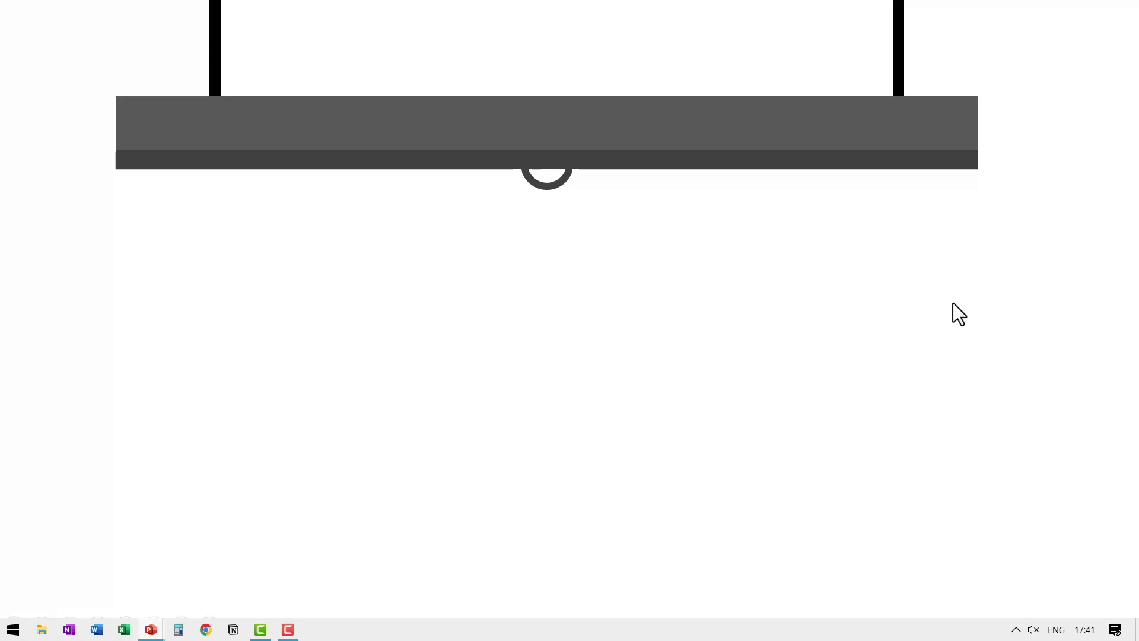
key("Escape")
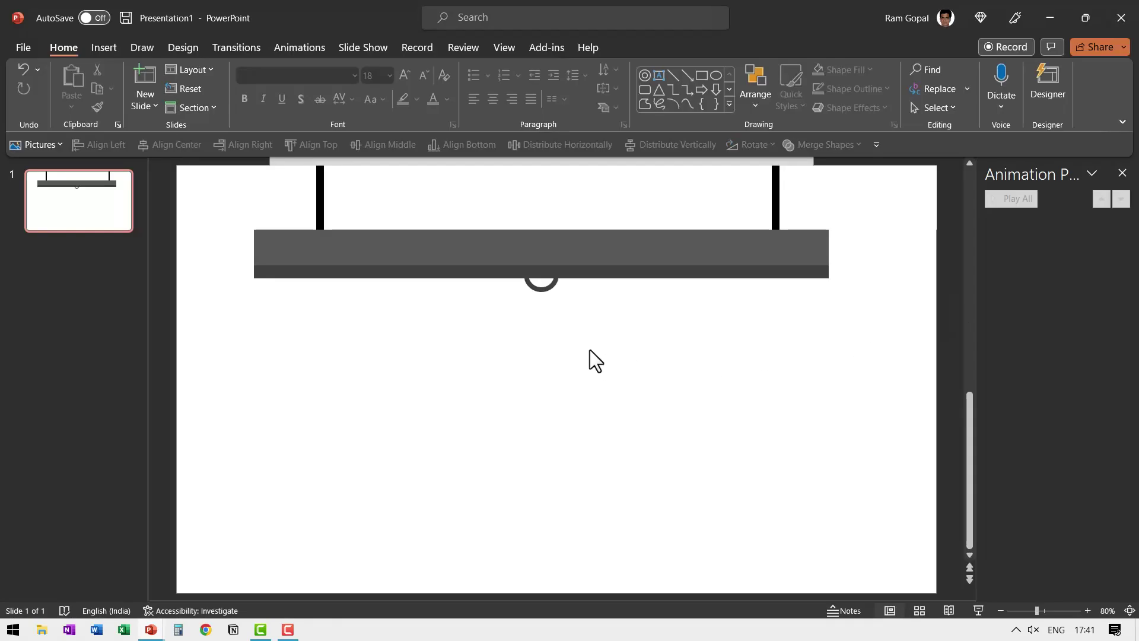
Insert the solid pointing-hand icon from a stock icon search for "hand" and place its fingertip on the pull handle
left_click(110, 49)
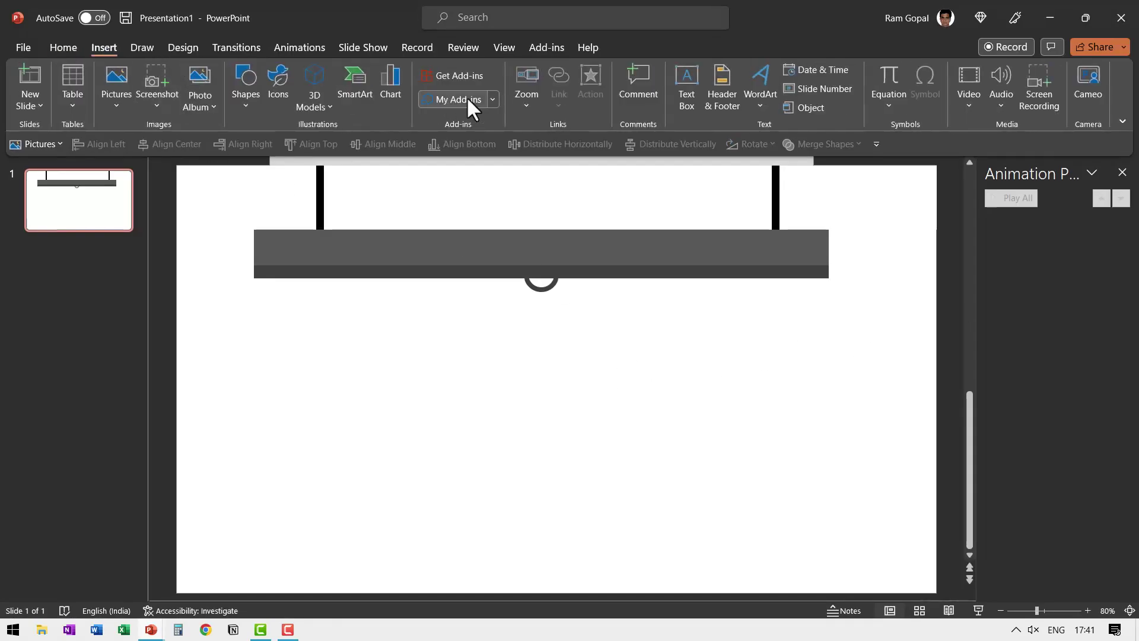
left_click(269, 103)
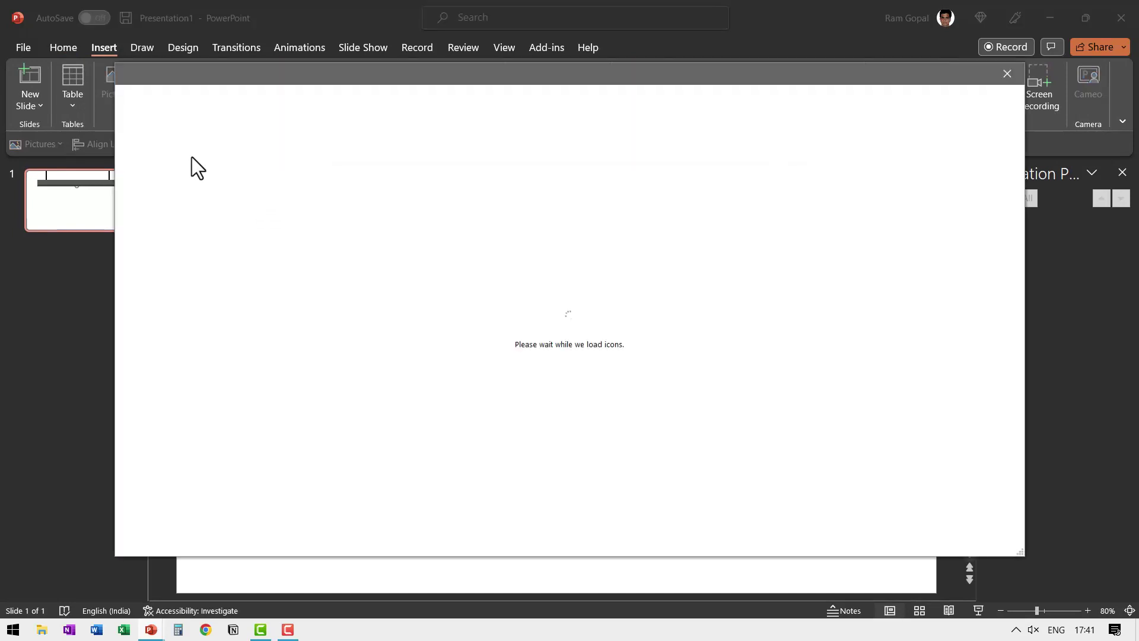
type("hand")
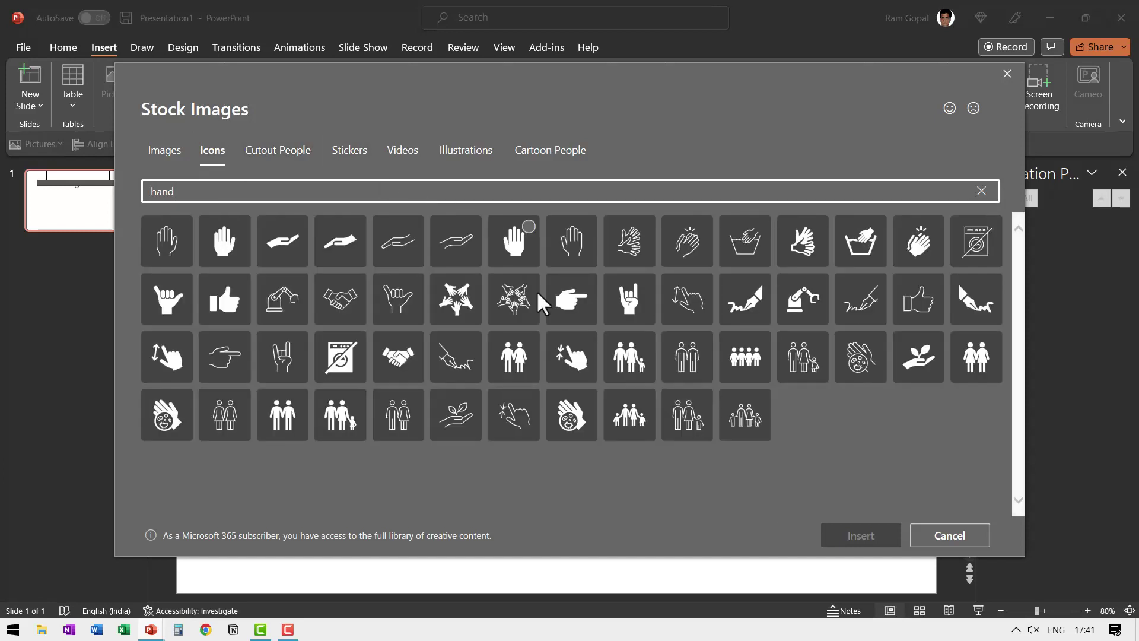
left_click(571, 314)
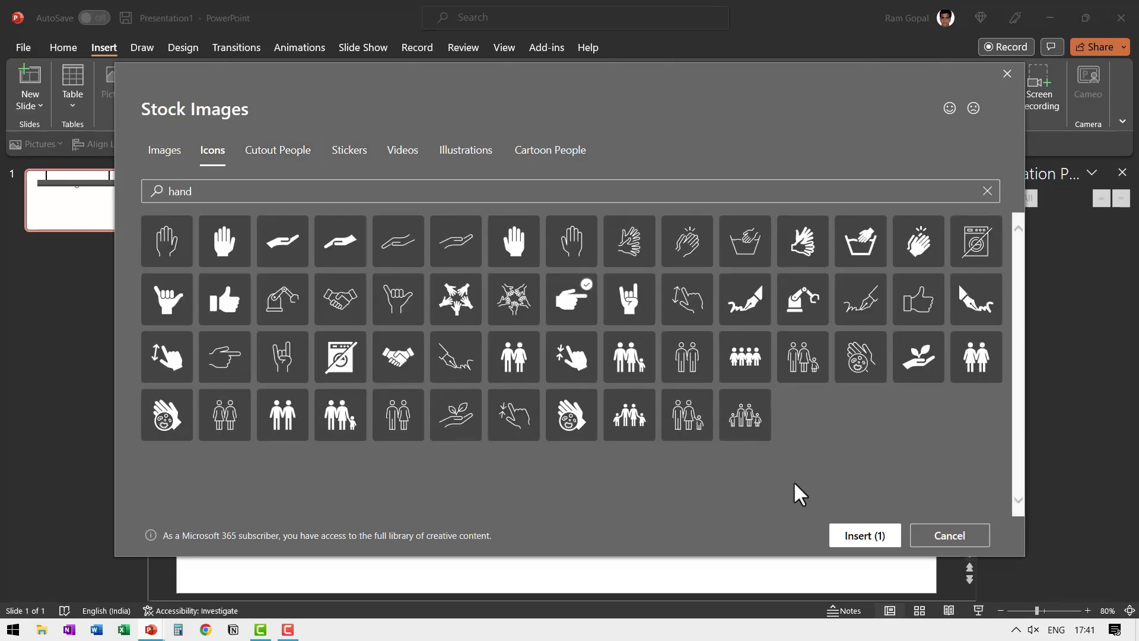
left_click(857, 536)
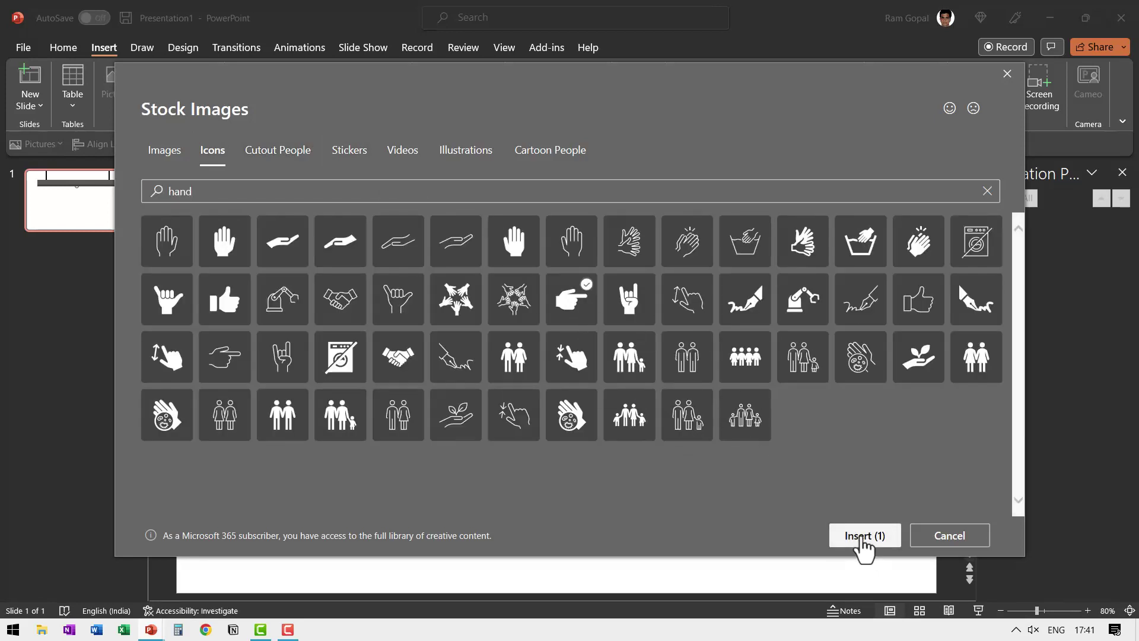
mouse_move(557, 325)
left_mouse_down()
mouse_move(522, 338)
mouse_move(527, 401)
mouse_move(513, 407)
mouse_move(598, 331)
mouse_move(555, 300)
mouse_move(581, 313)
mouse_move(554, 354)
mouse_move(572, 314)
left_mouse_up()
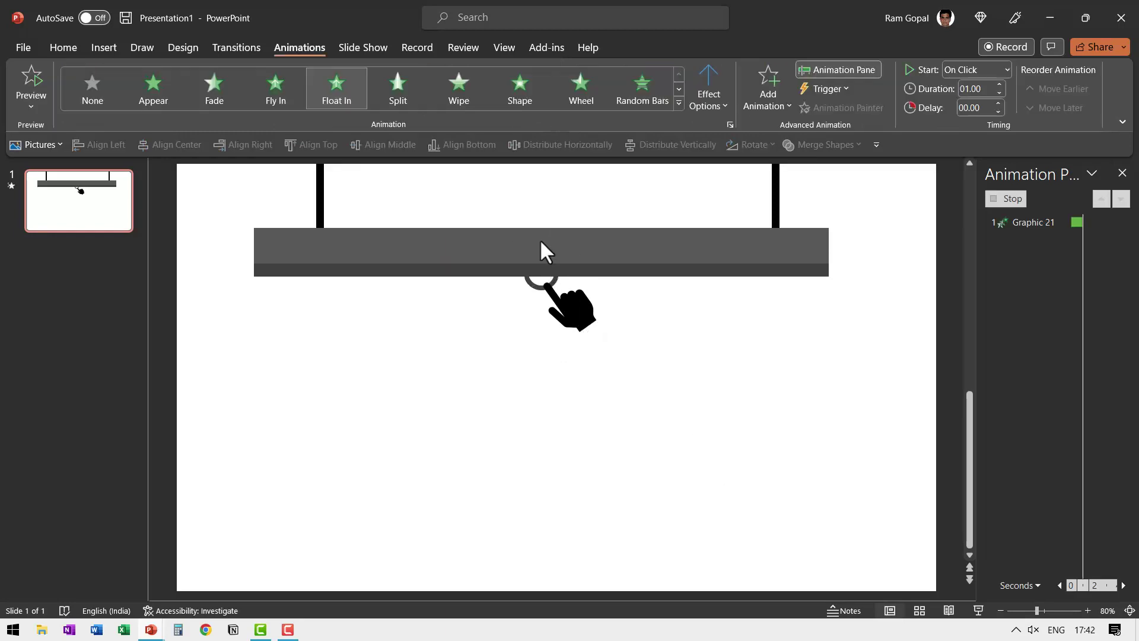
Add a Lines motion path to the screen group and extend it straight down until the strip ends near the slide's lower edge
left_click(540, 239)
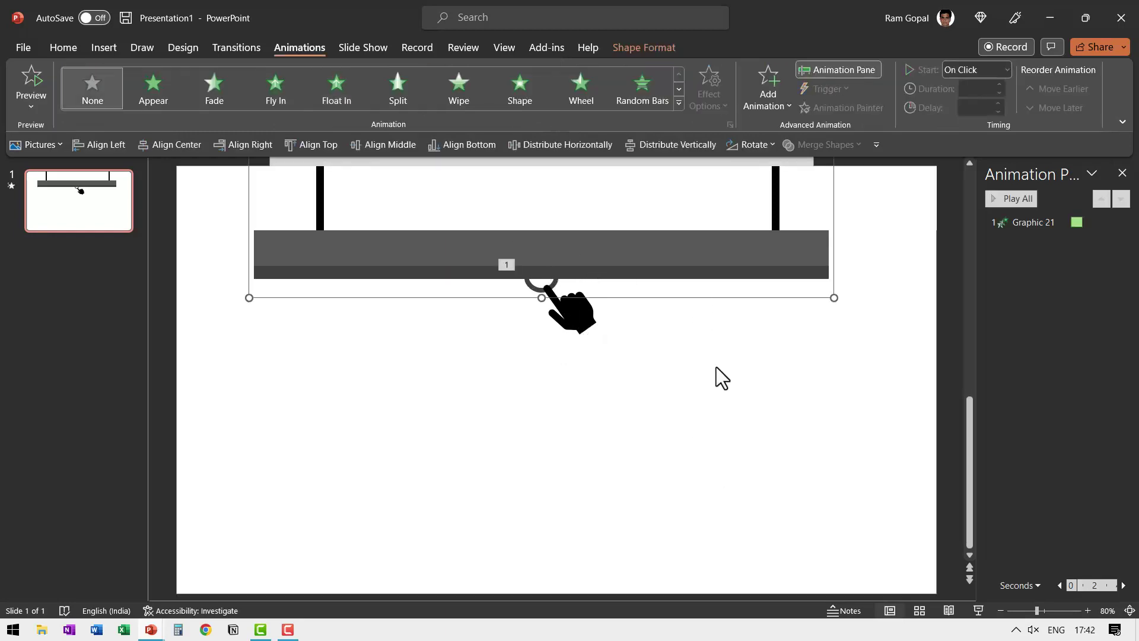
left_click(771, 102)
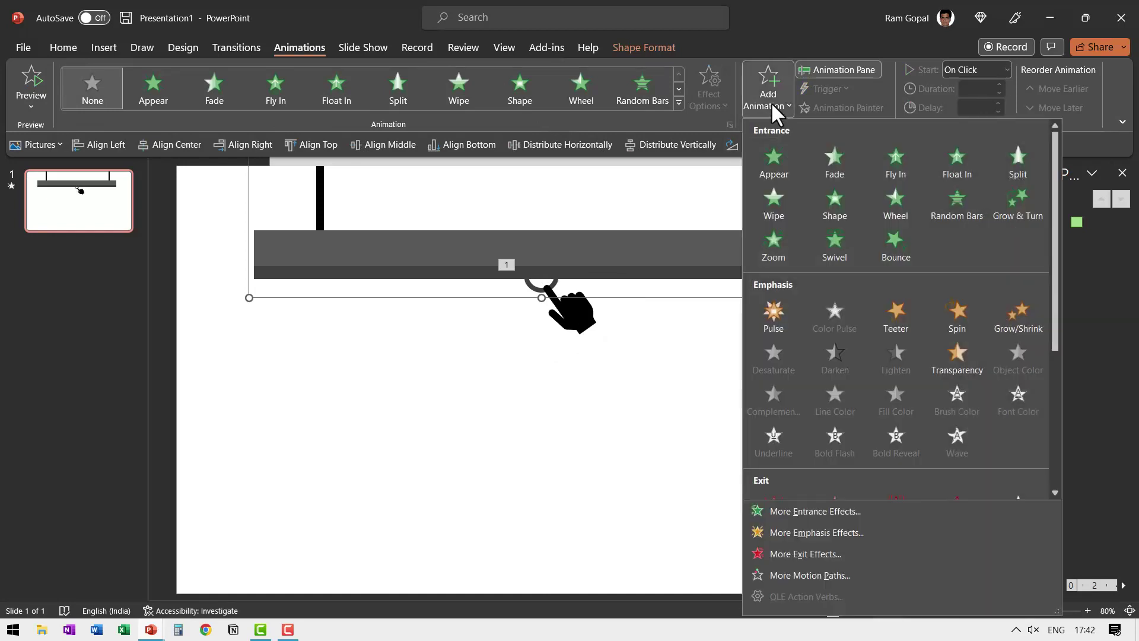
scroll(834, 357, "down", 4)
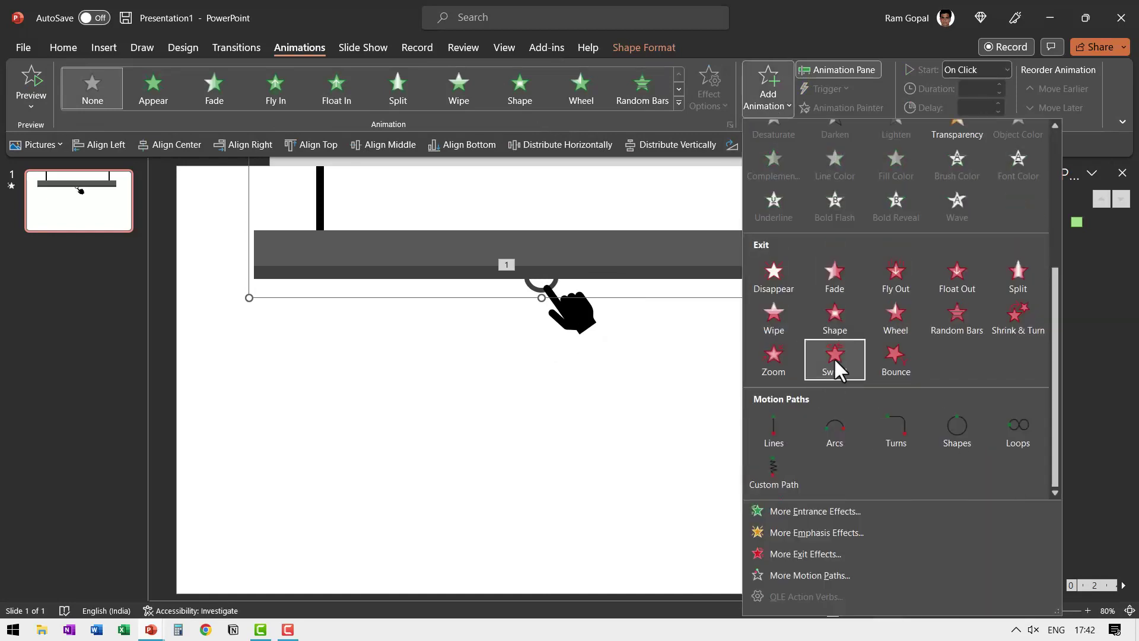
left_click(767, 425)
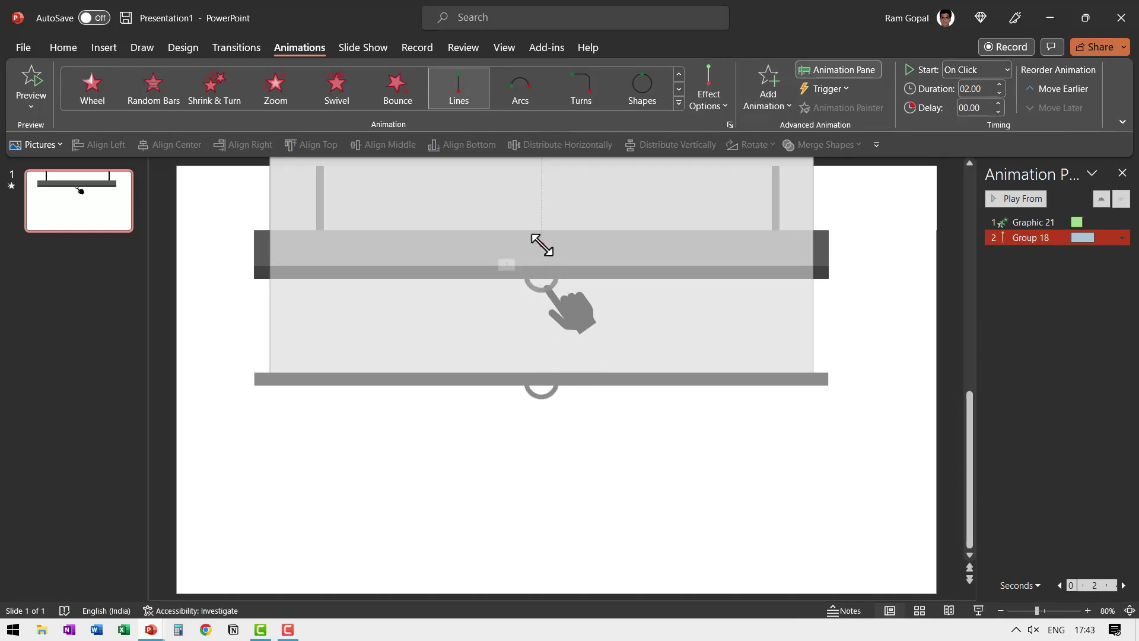
left_click_drag(541, 243, 531, 419)
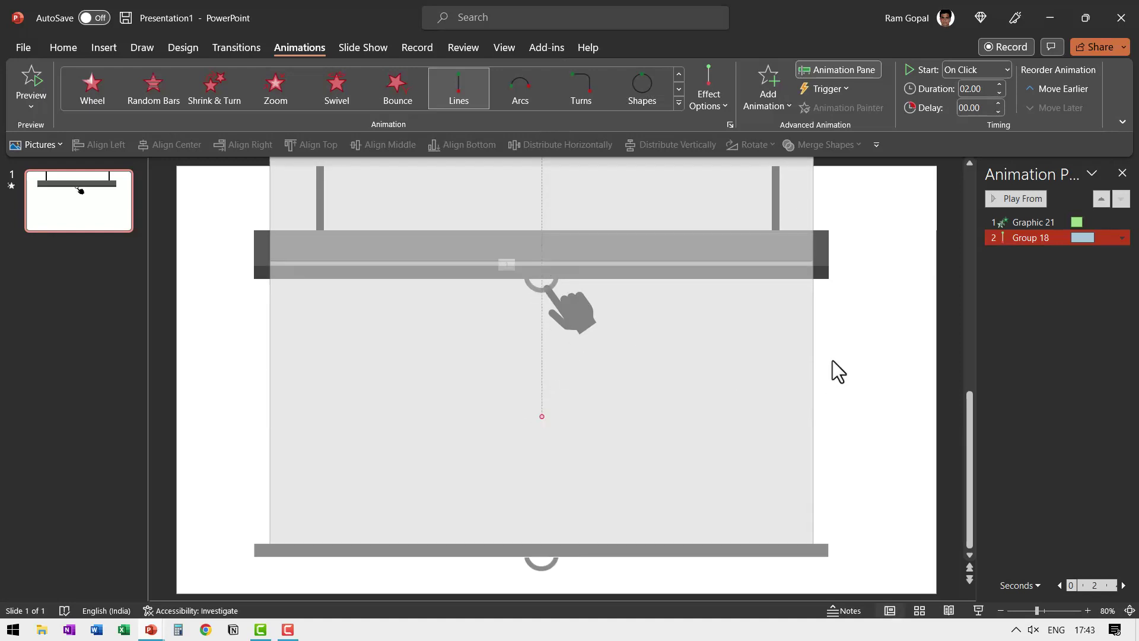
left_click(732, 377)
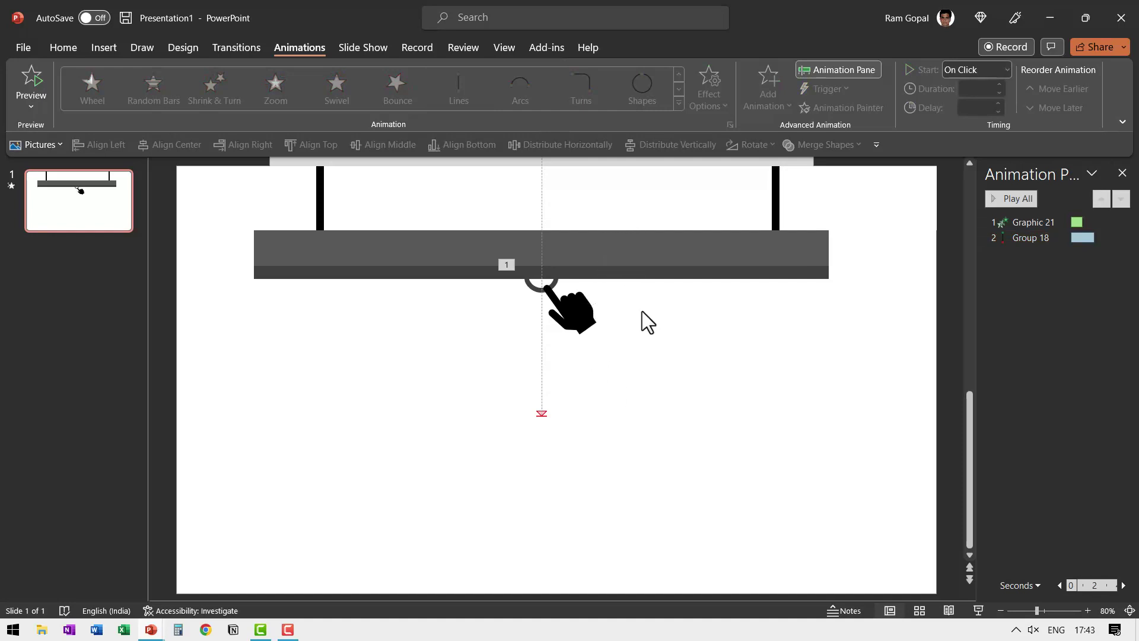
Check which animations are applied to the hand icon and to the screen group
left_click(574, 319)
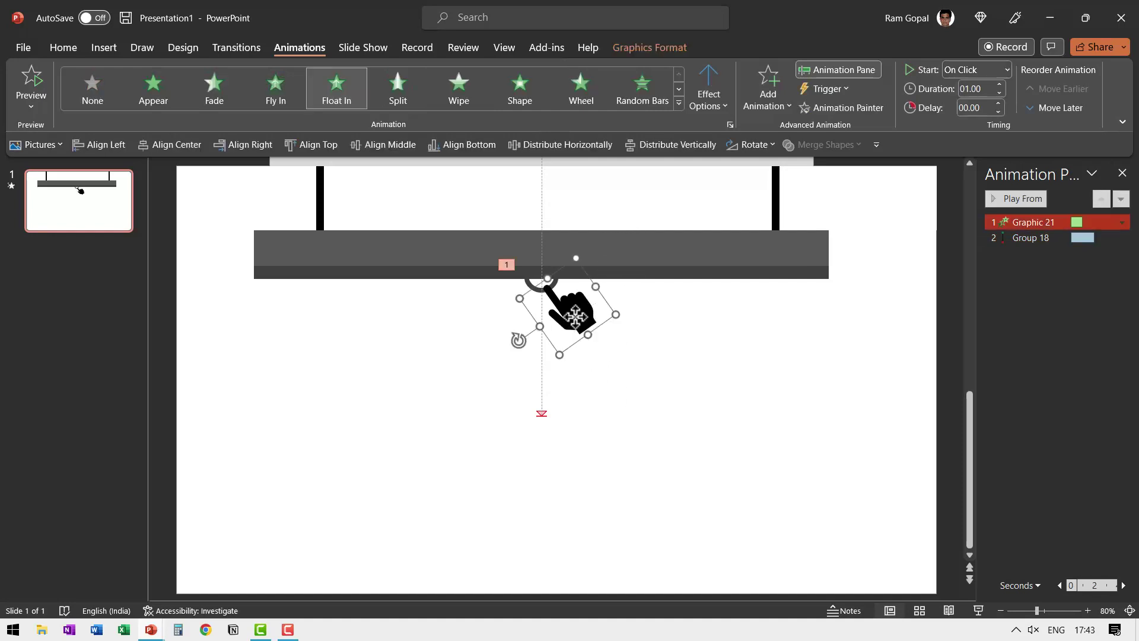
left_click(611, 368)
left_click(632, 273)
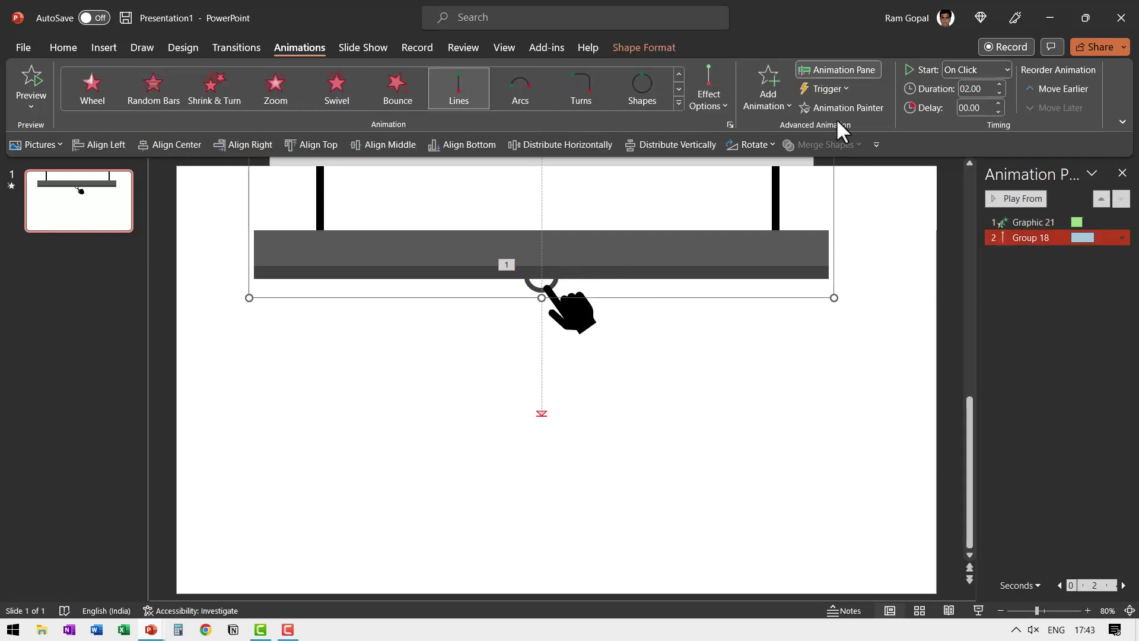
Add a Float In entrance animation to the hand icon
left_click(581, 318)
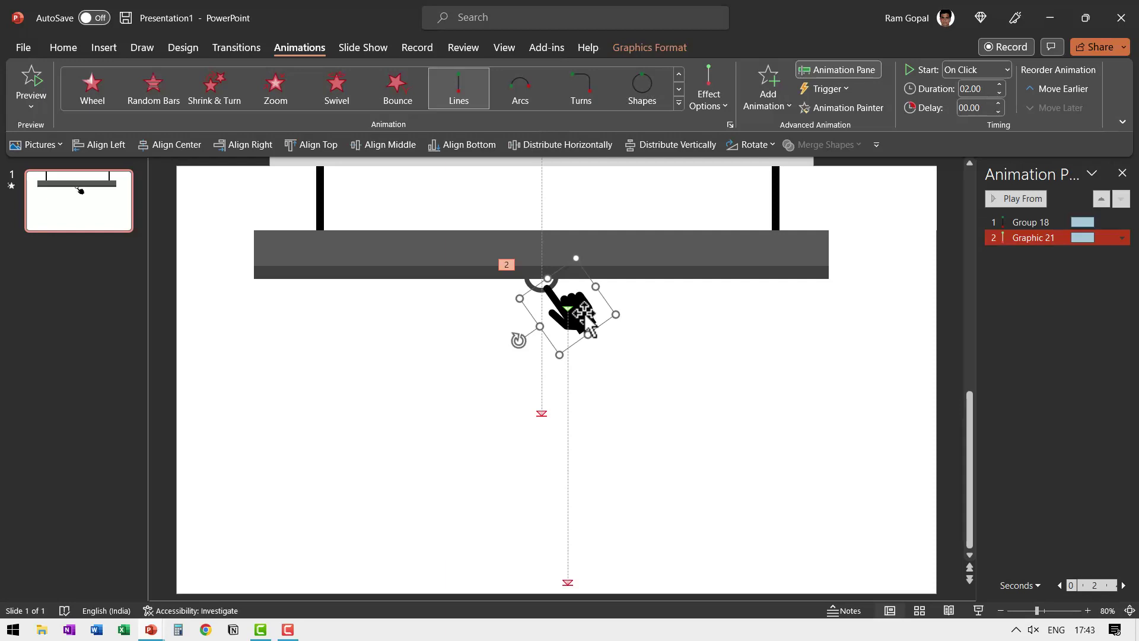
left_click(766, 91)
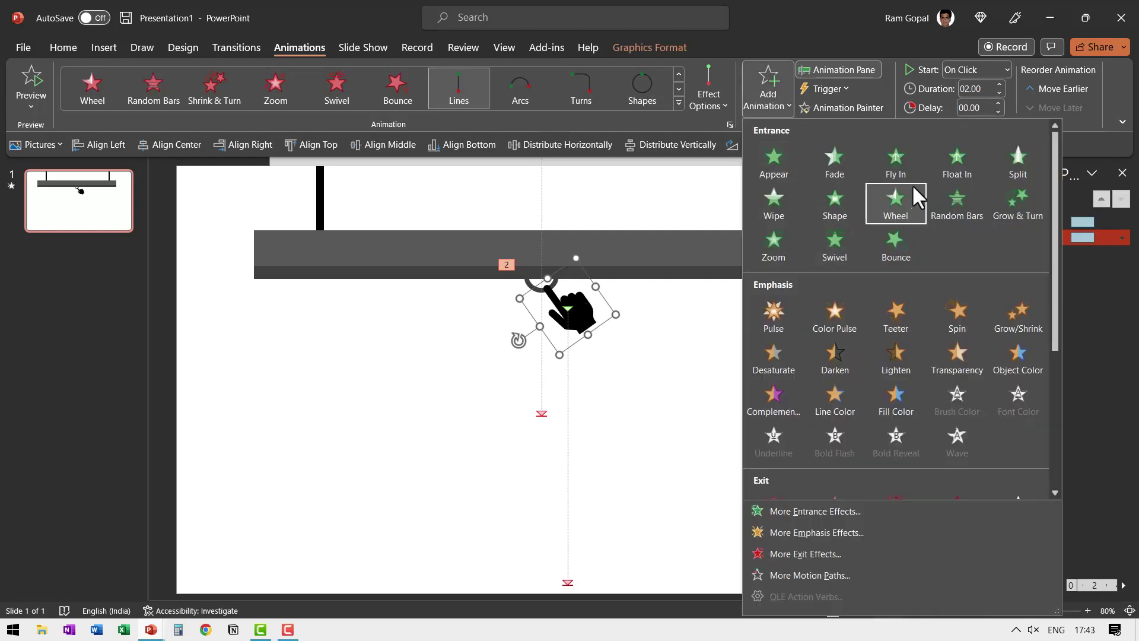
left_click(961, 159)
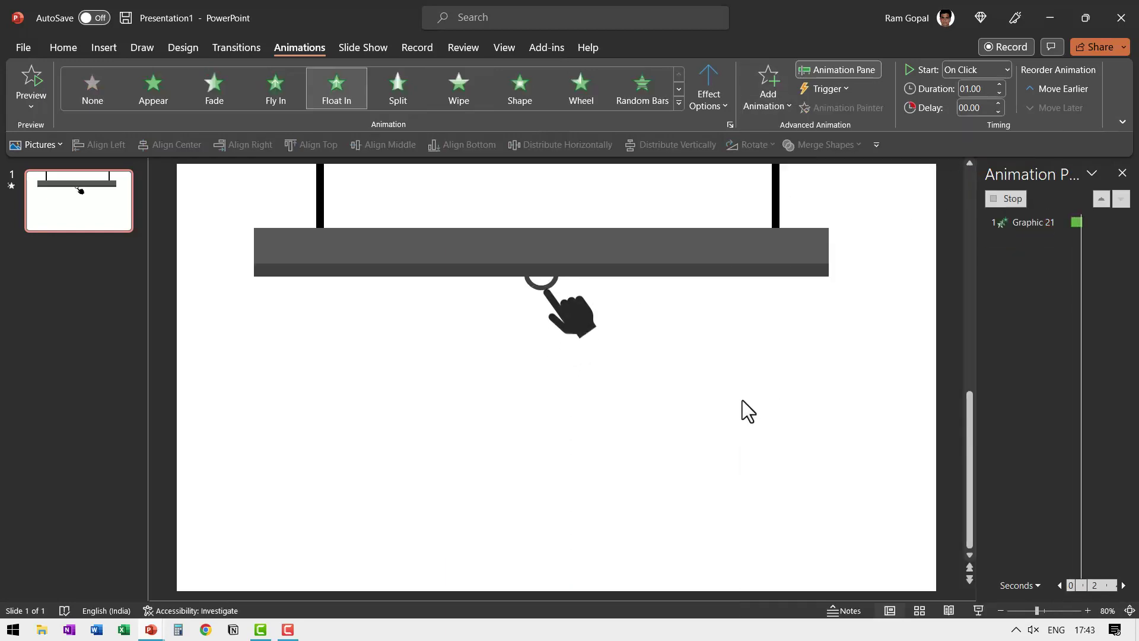
Move the hand icon's Float In to the start of the animation order and set the screen group's motion path to start After Previous
left_click_drag(1033, 252, 1038, 214)
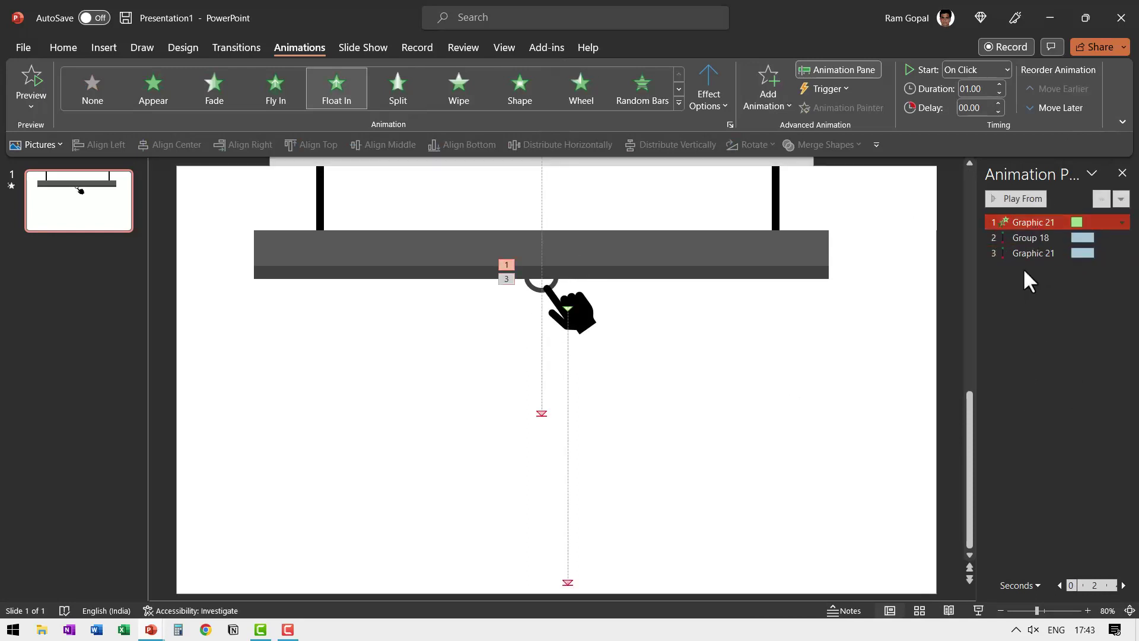
left_click(1032, 237)
left_click(961, 69)
left_click(969, 107)
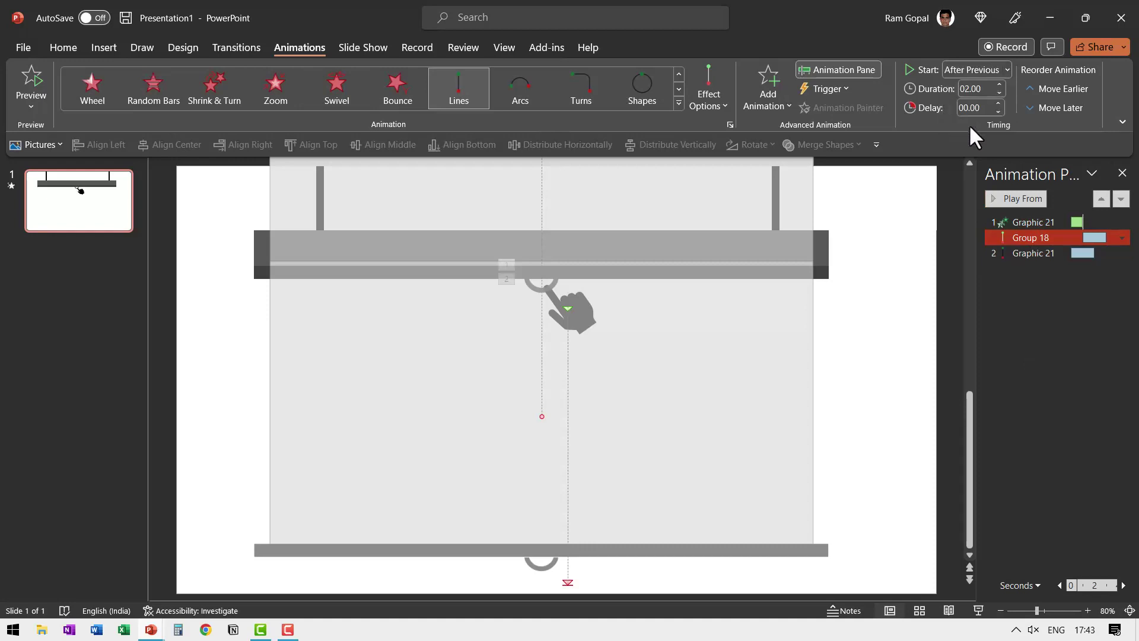
Set the hand icon's downward motion path to start With Previous
left_click(1032, 253)
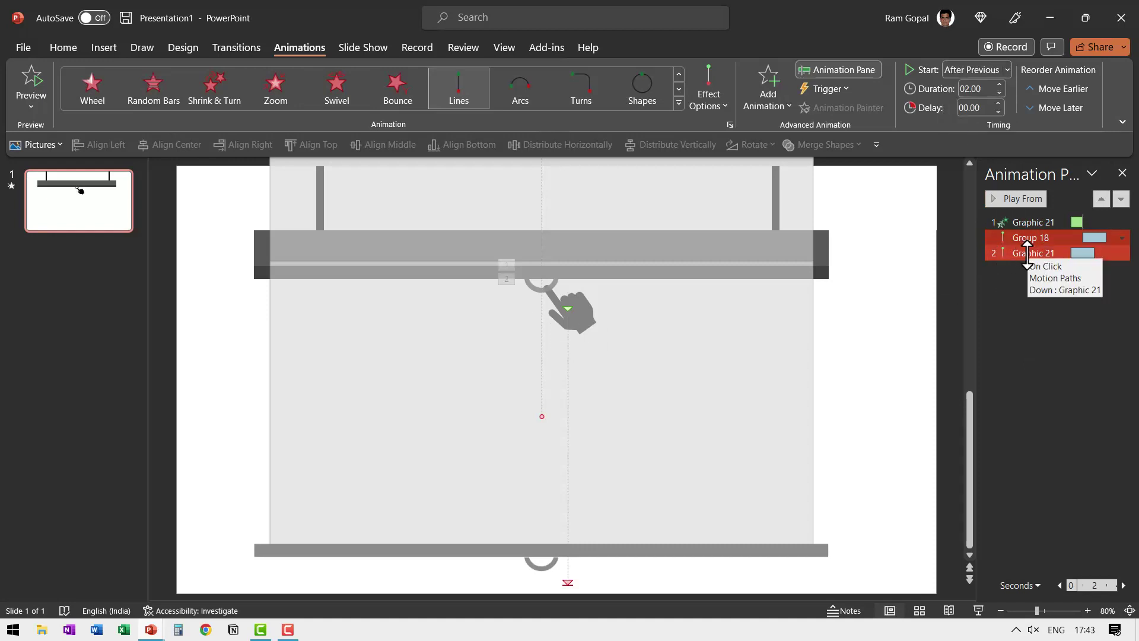
left_click(984, 73)
left_click(976, 107)
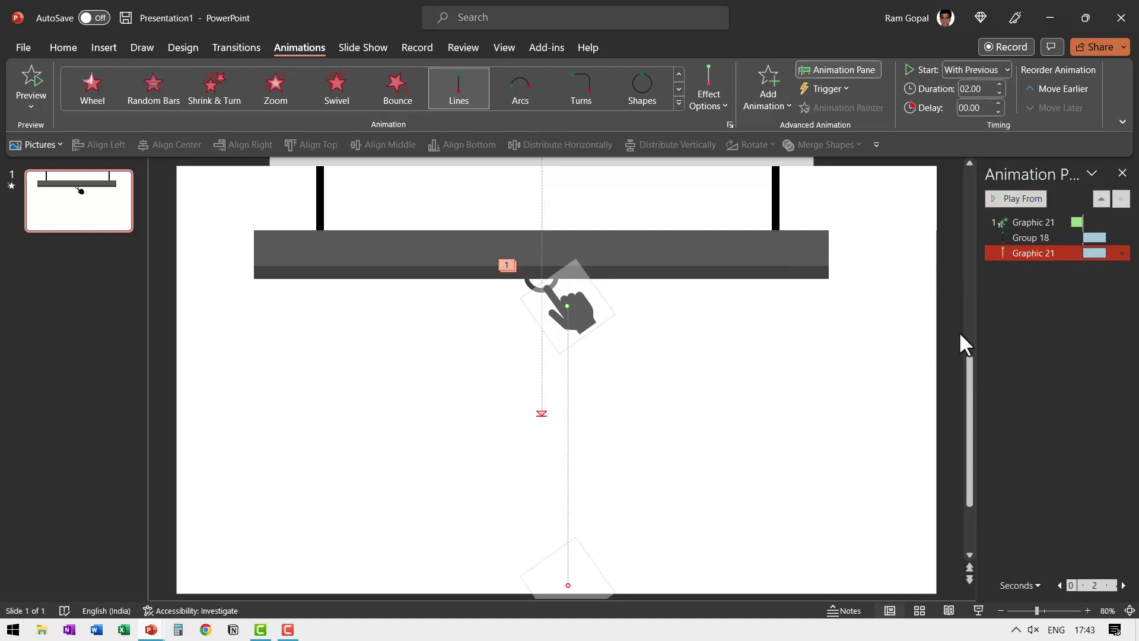
Set Smooth start and Smooth end to 0 sec for the motion paths of both the screen group and the hand icon
left_click(1030, 237, "ctrl")
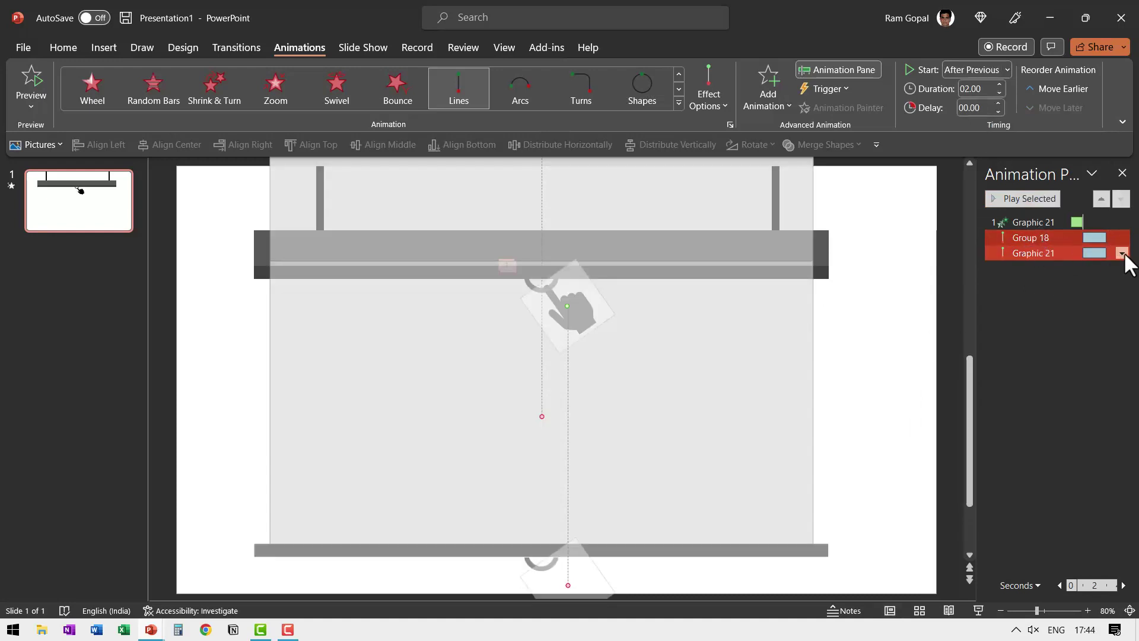
left_click(1121, 253)
left_click(1056, 326)
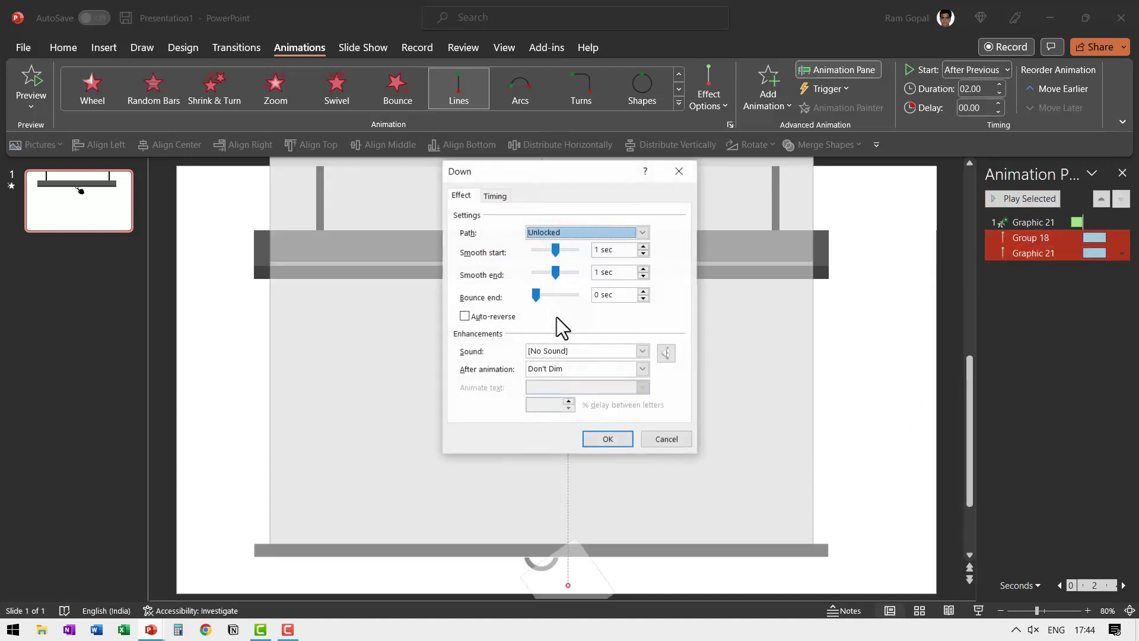
left_click(562, 271)
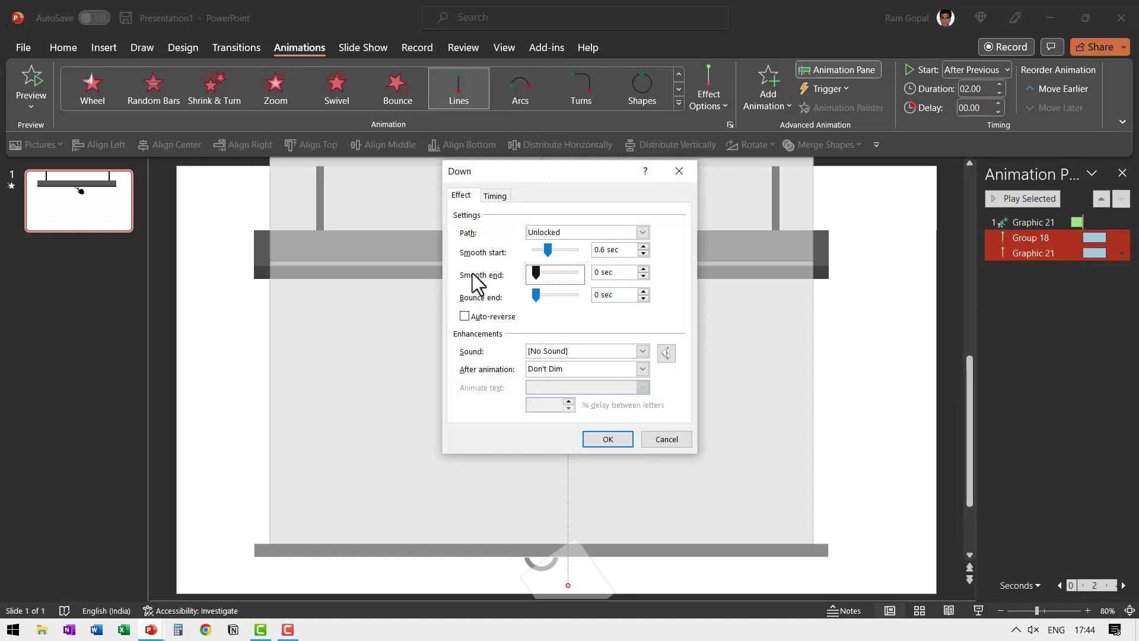
left_click_drag(548, 248, 465, 250)
left_click(629, 439)
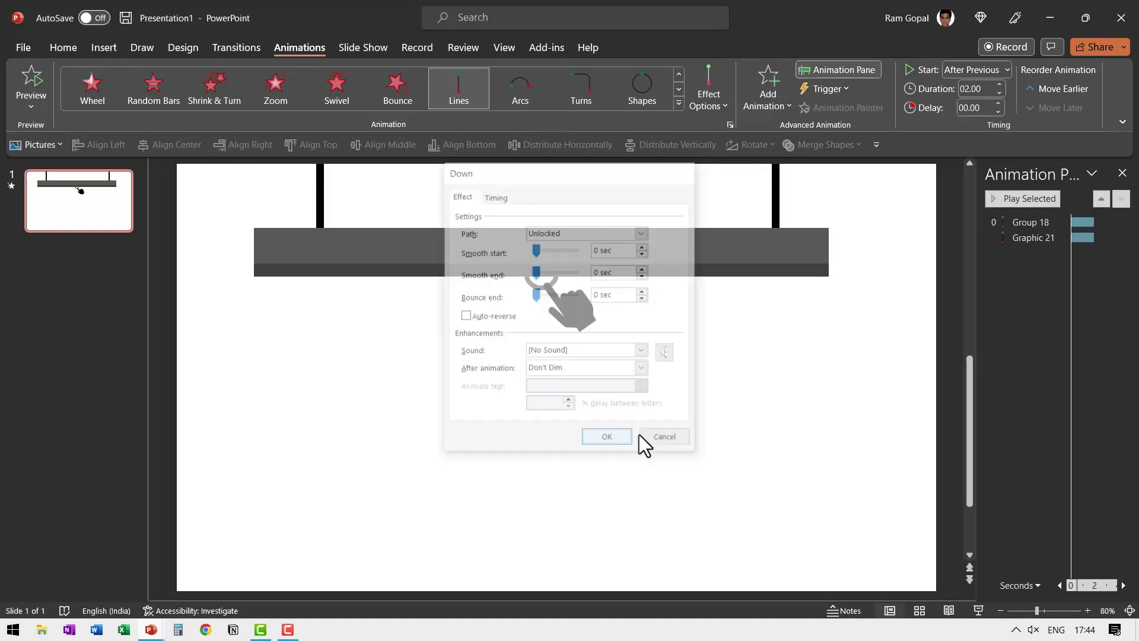
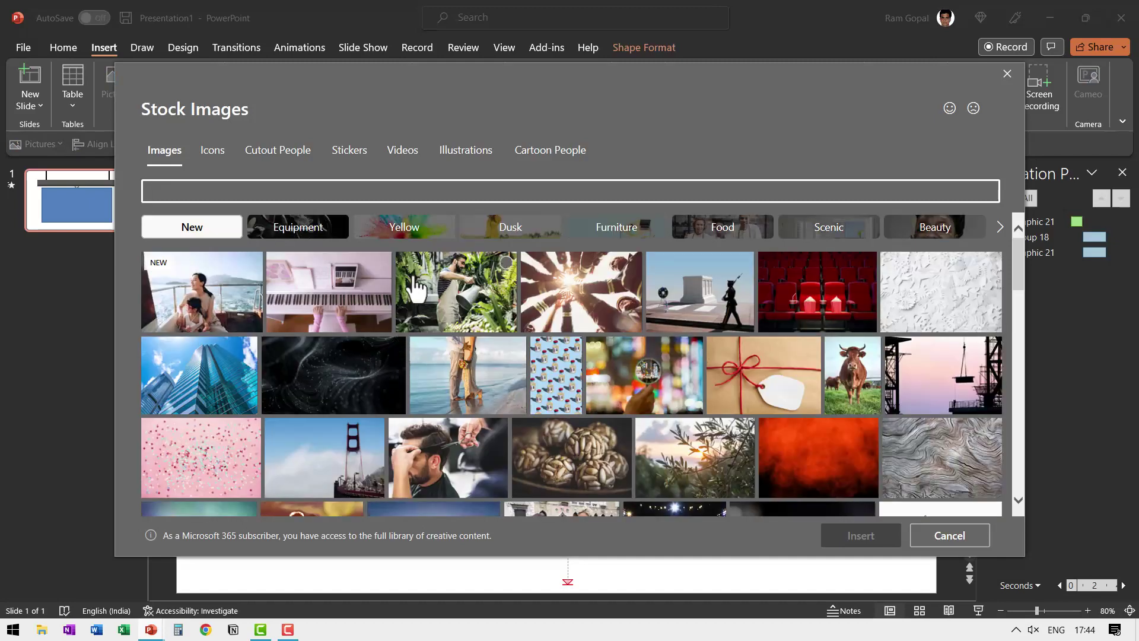
Insert the stock image of the man watering plants and make it partly transparent so the shapes beneath show through
left_click(472, 299)
left_click(860, 537)
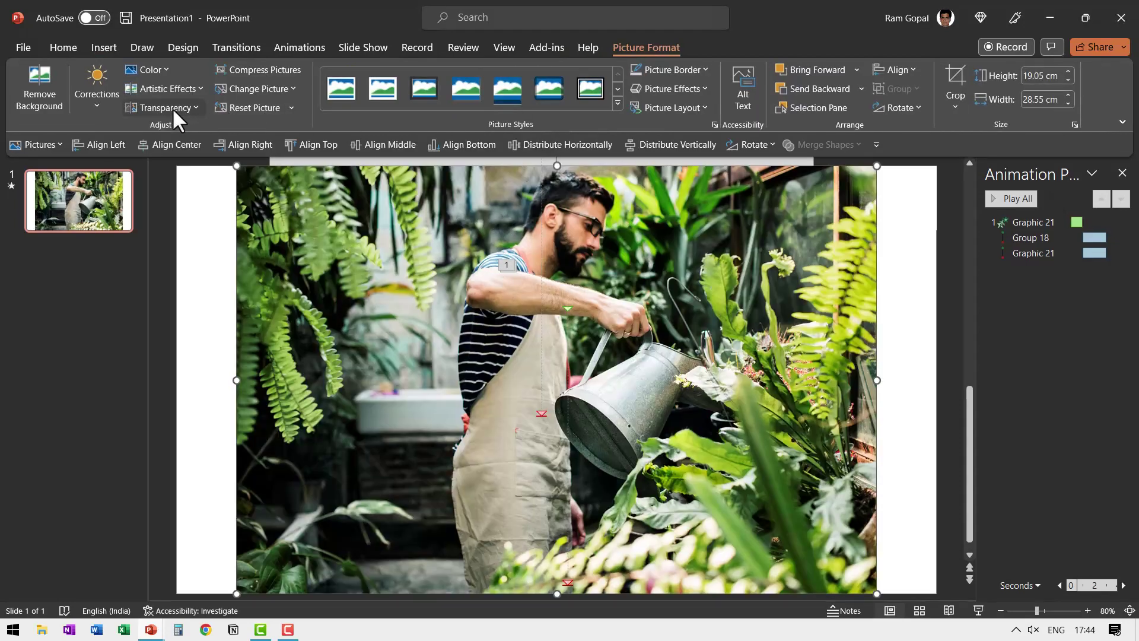
left_click(172, 108)
left_click(288, 151)
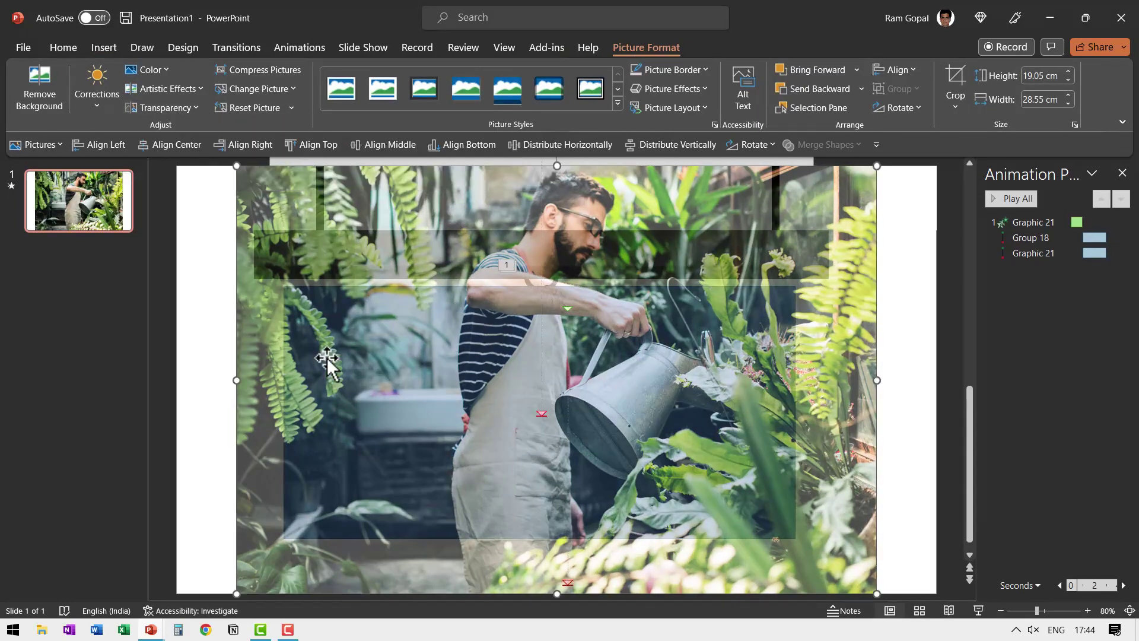
Move the picture down so its upper edge meets the blue rectangle's upper edge, and restore it to full opacity
left_click_drag(263, 363, 262, 481)
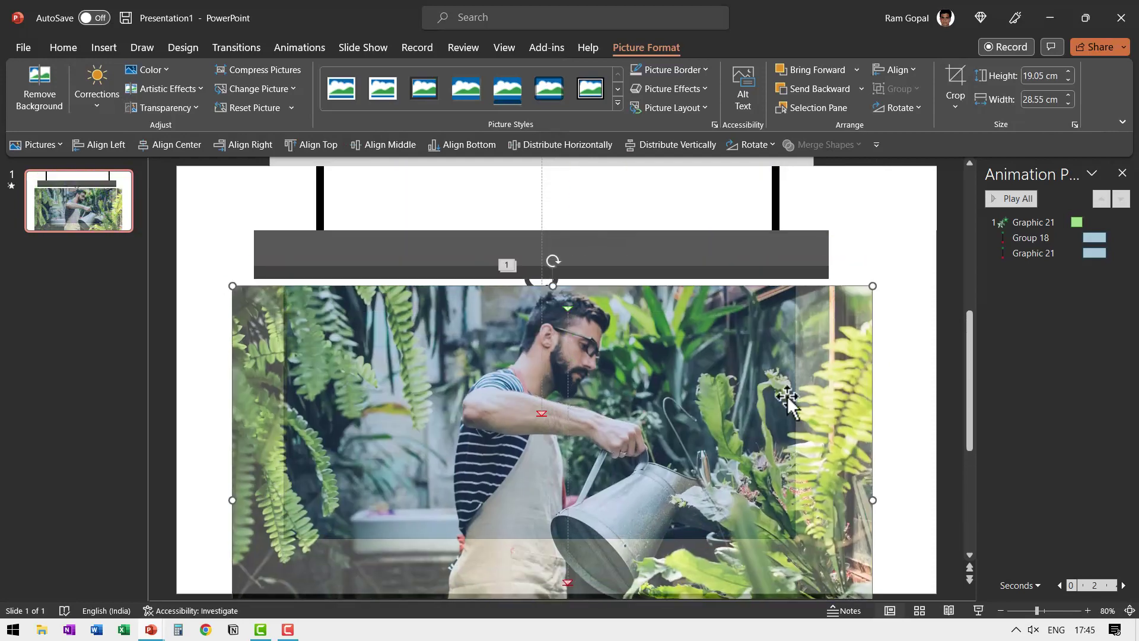
left_click(159, 106)
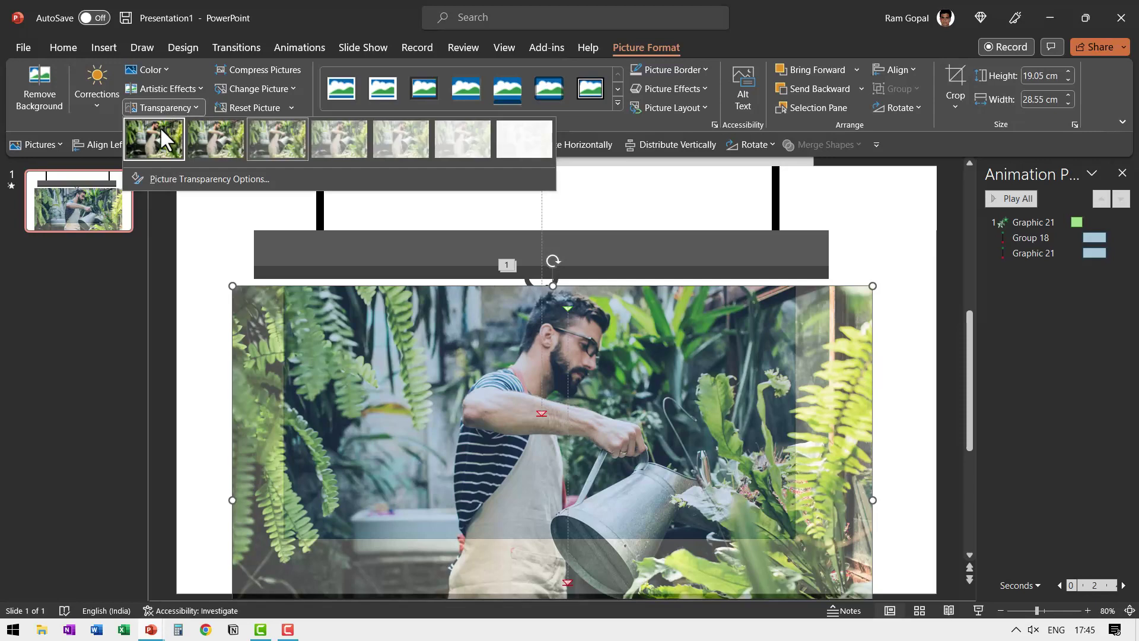
left_click(158, 130)
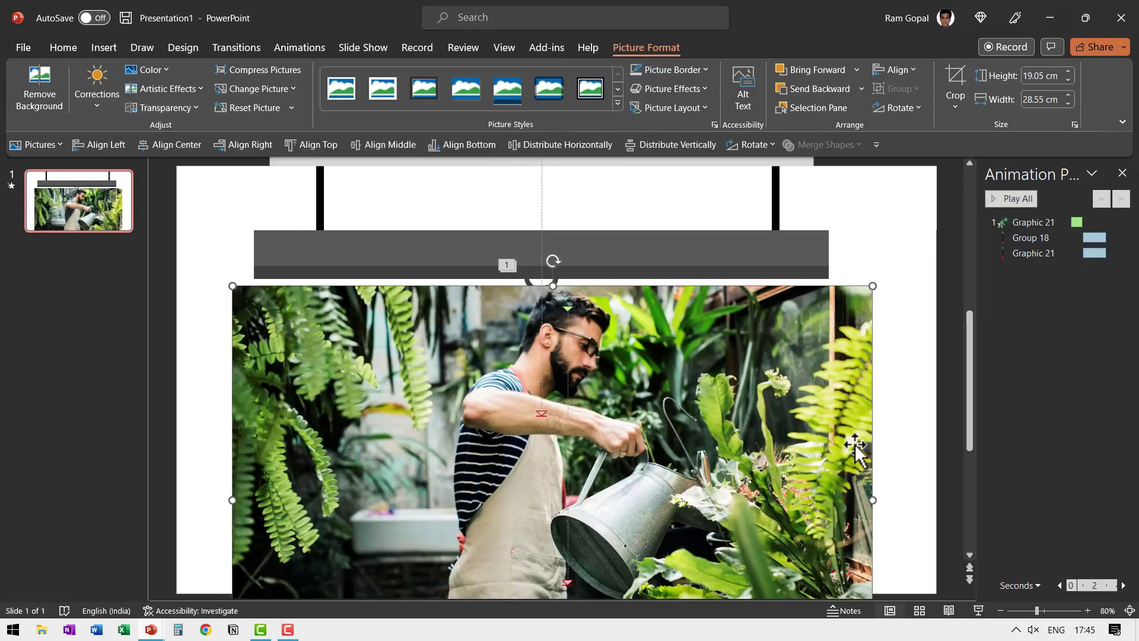
Crop the picture to the rectangle's outline by merging the two with Intersect
left_click_drag(910, 587, 185, 277)
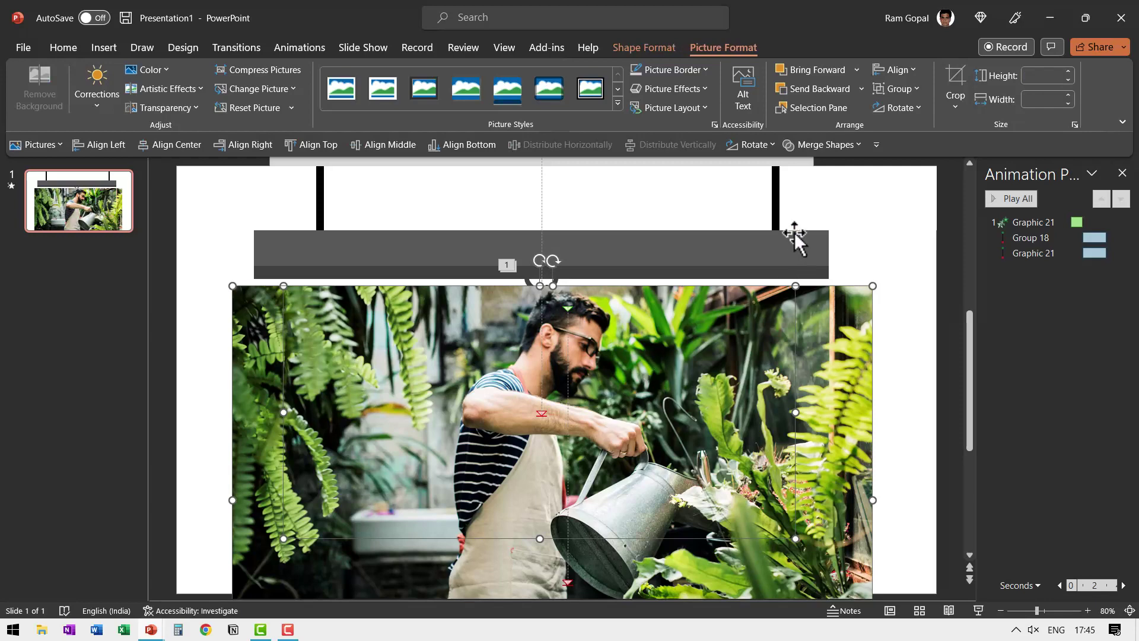
left_click(655, 47)
left_click(181, 108)
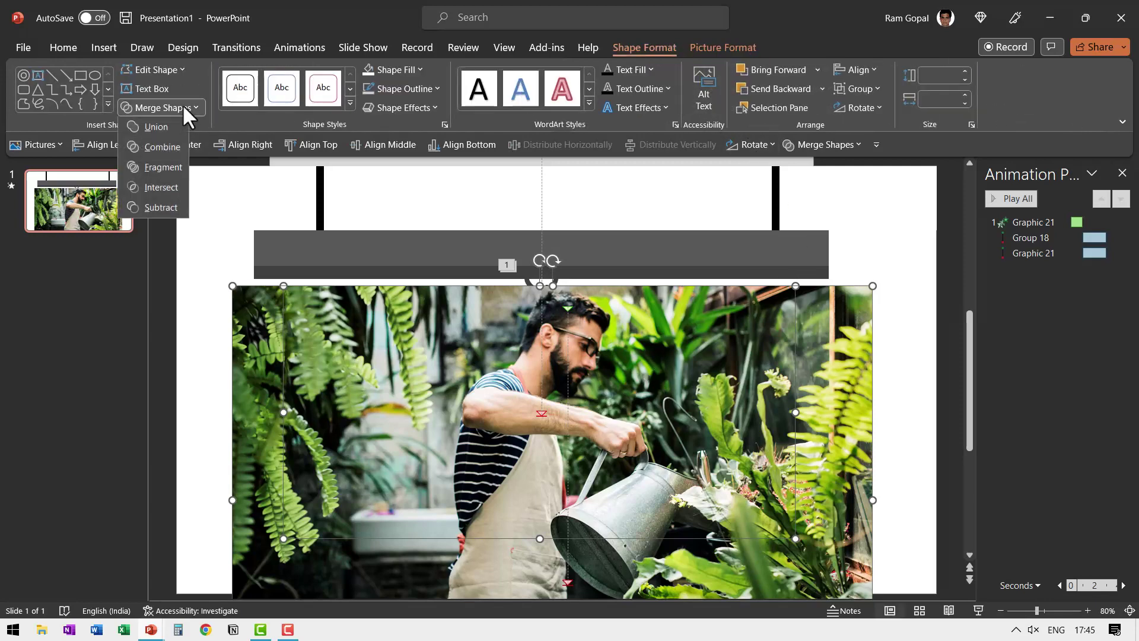
left_click(151, 189)
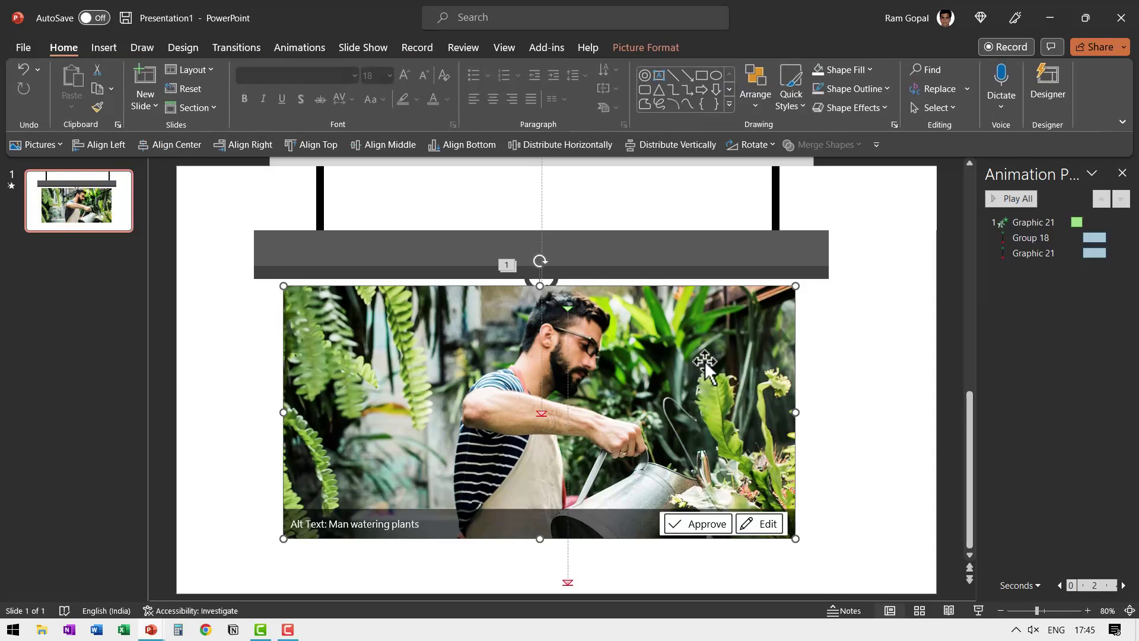
Add a Fade entrance animation to the cropped picture and set it to start After Previous
left_click(287, 48)
left_click(217, 90)
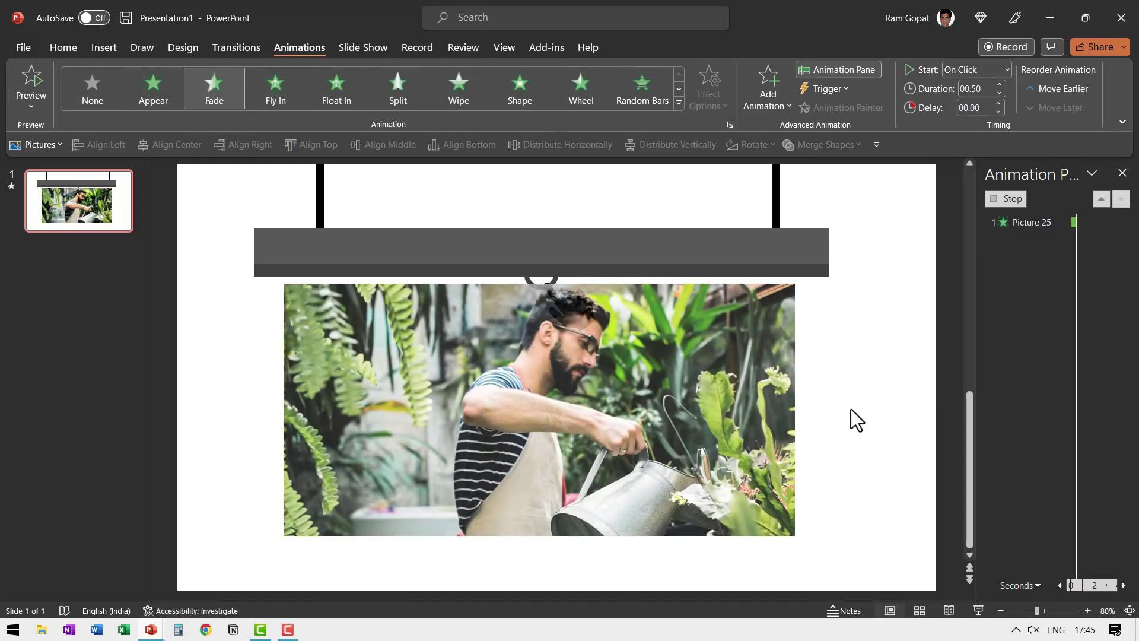
left_click(975, 69)
left_click(984, 124)
left_click(1041, 222, "ctrl")
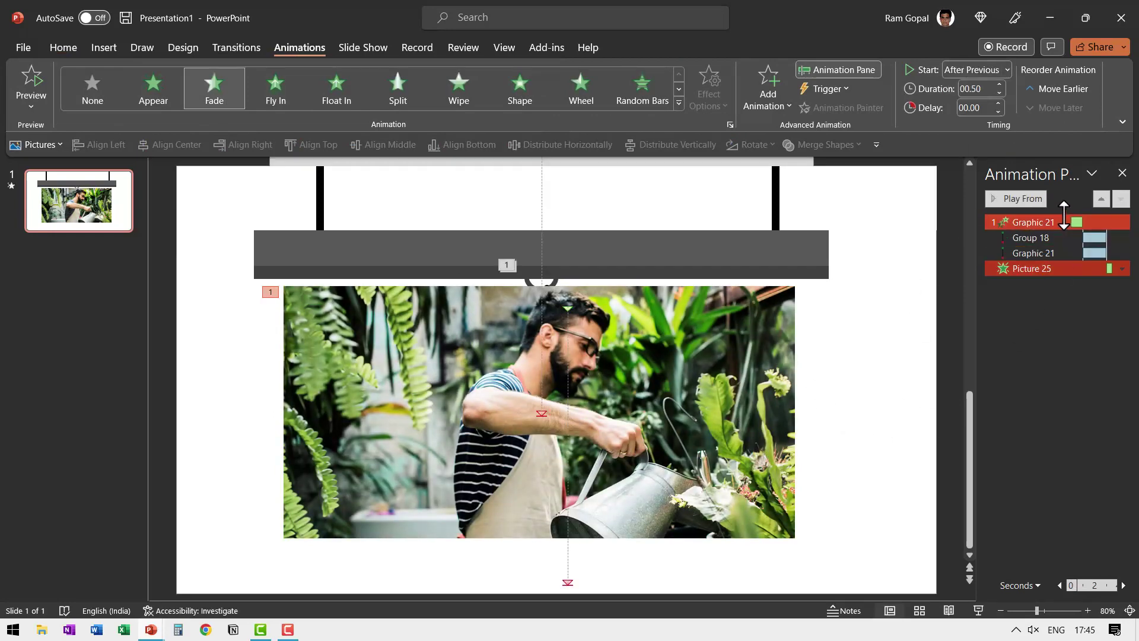
left_click(1041, 222, "ctrl")
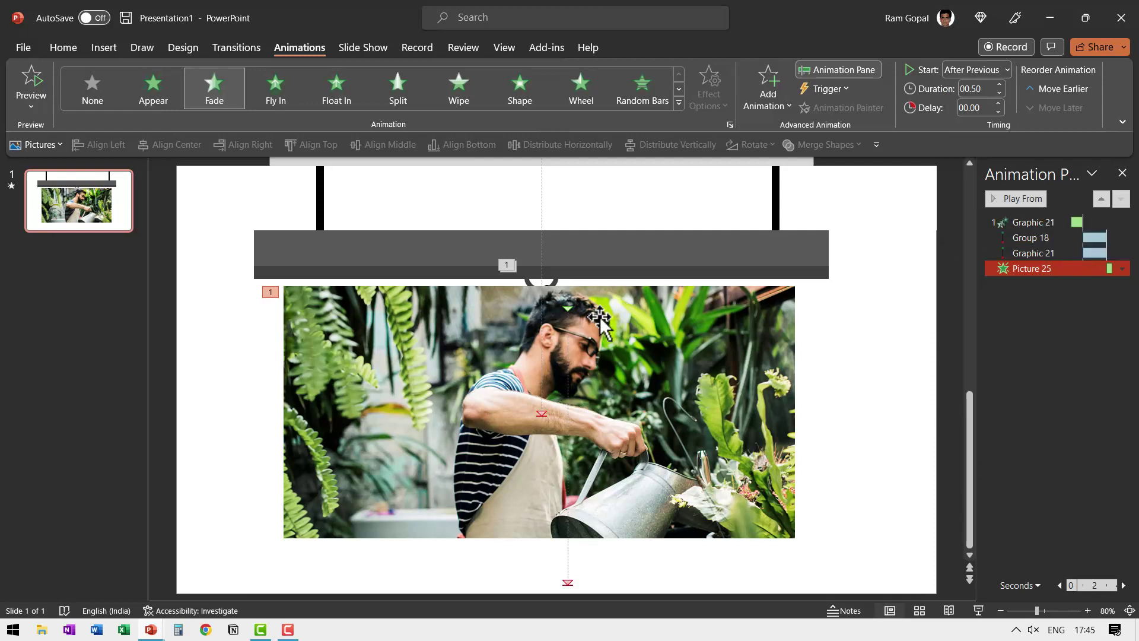
left_click(1032, 253, "ctrl")
mouse_move(1032, 253)
left_mouse_down()
mouse_move(1033, 239)
mouse_move(1030, 270)
left_mouse_up()
Play the slide as a slide show to review the full pull-down animation, and return to editing
left_click(978, 610)
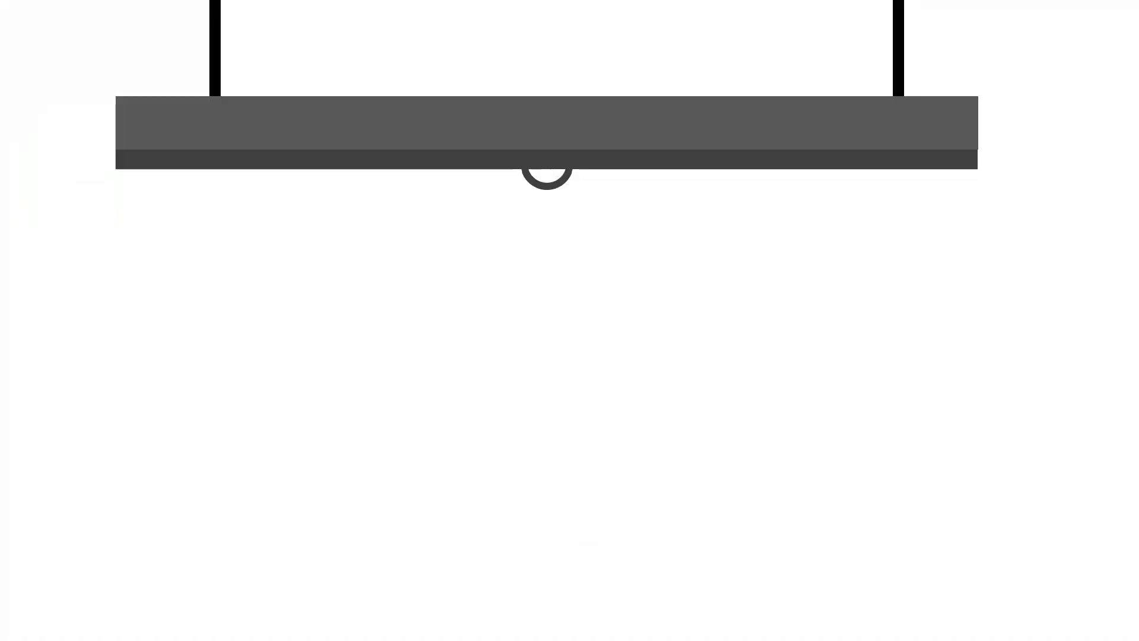
left_click(981, 412)
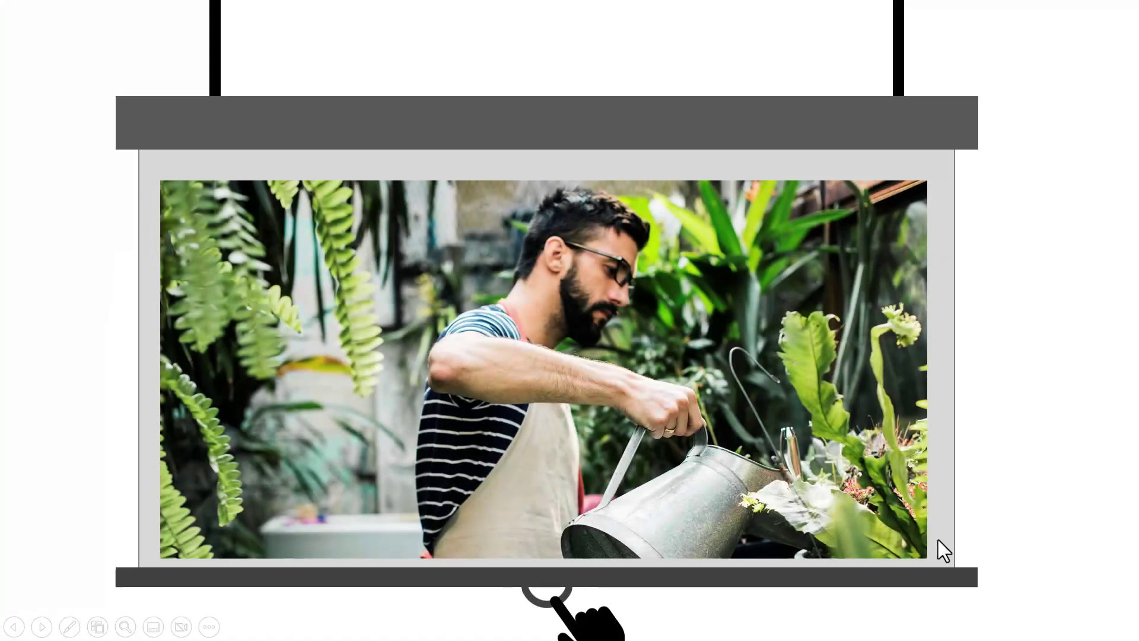
key("Escape")
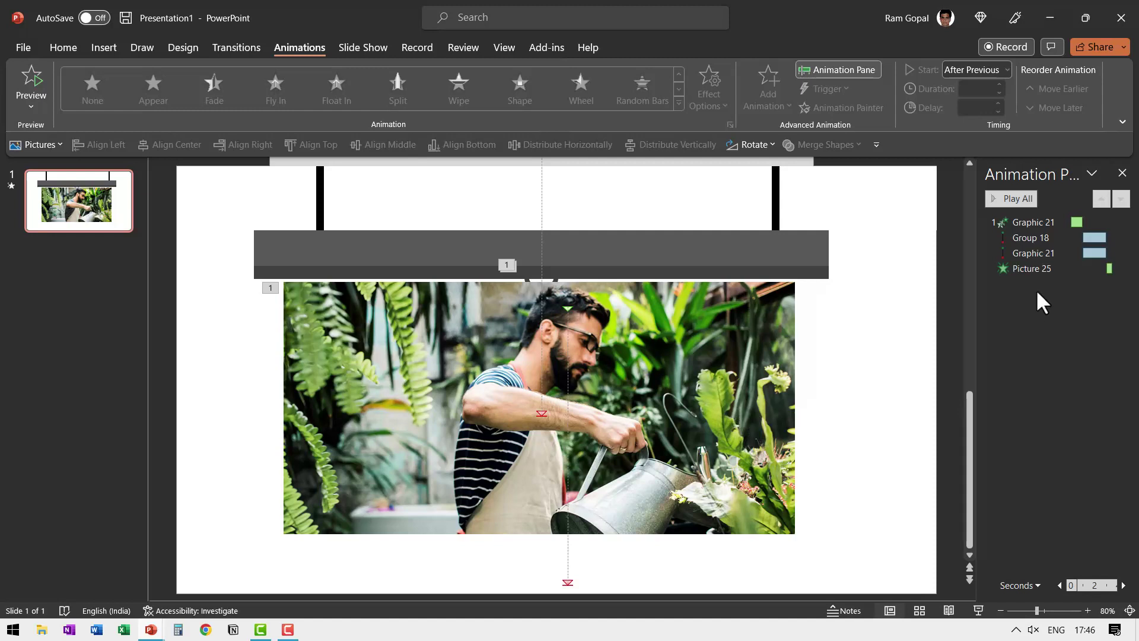
Delete all four animations of the hand icon, screen group and picture from the slide
left_click(1039, 223)
left_click(1028, 268, "shift")
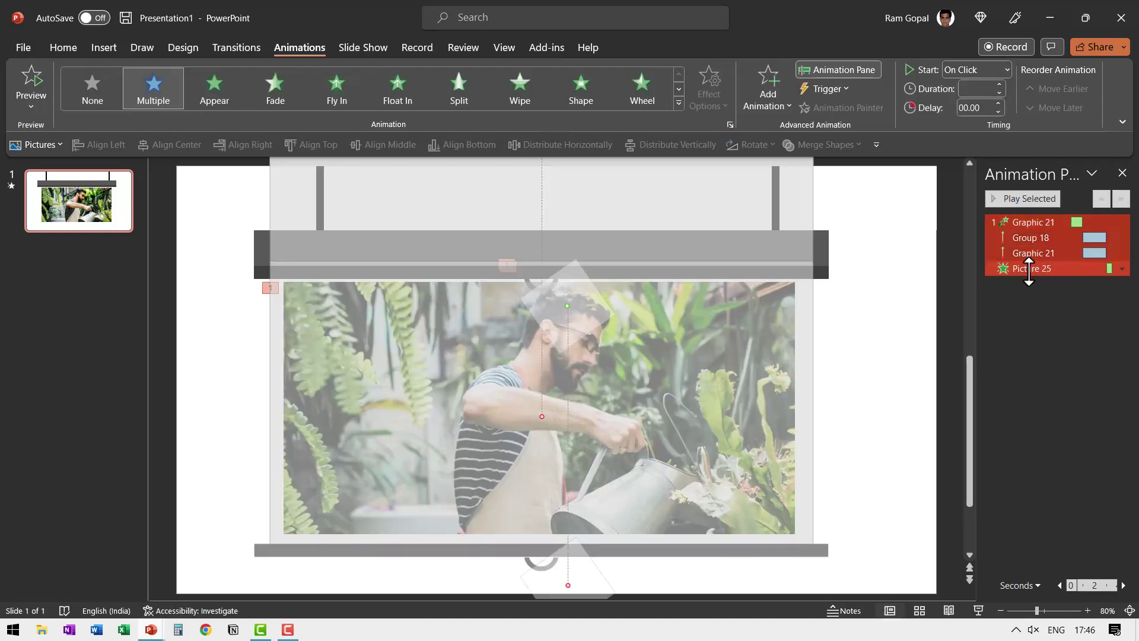
key("Delete")
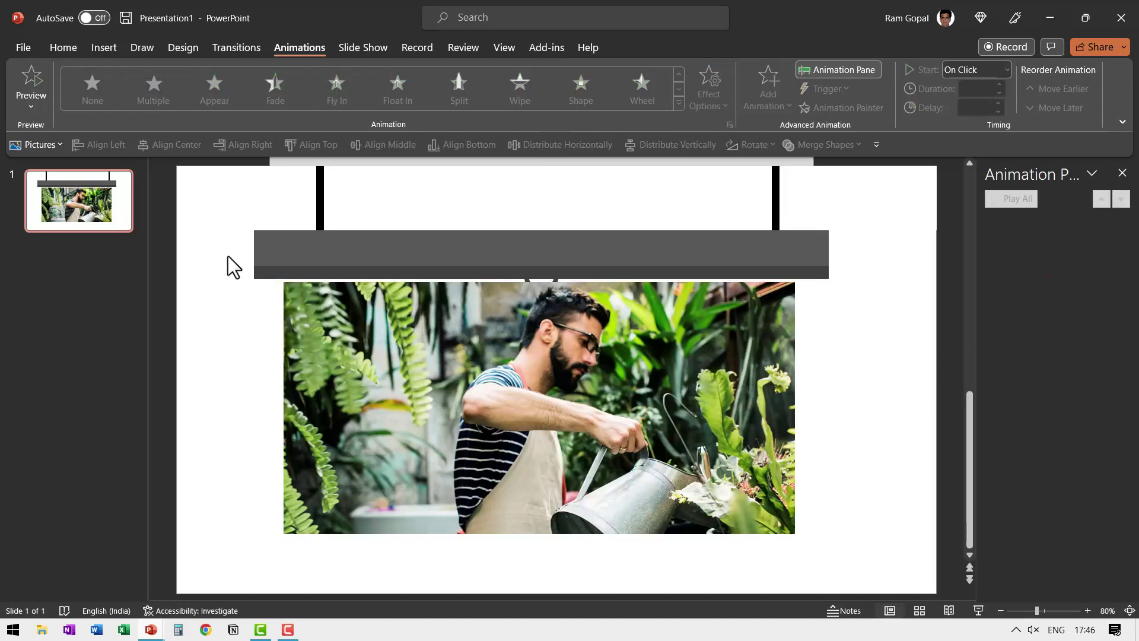
Duplicate the slide and delete the plant-watering picture from the duplicate
right_click(129, 221)
left_click(186, 363)
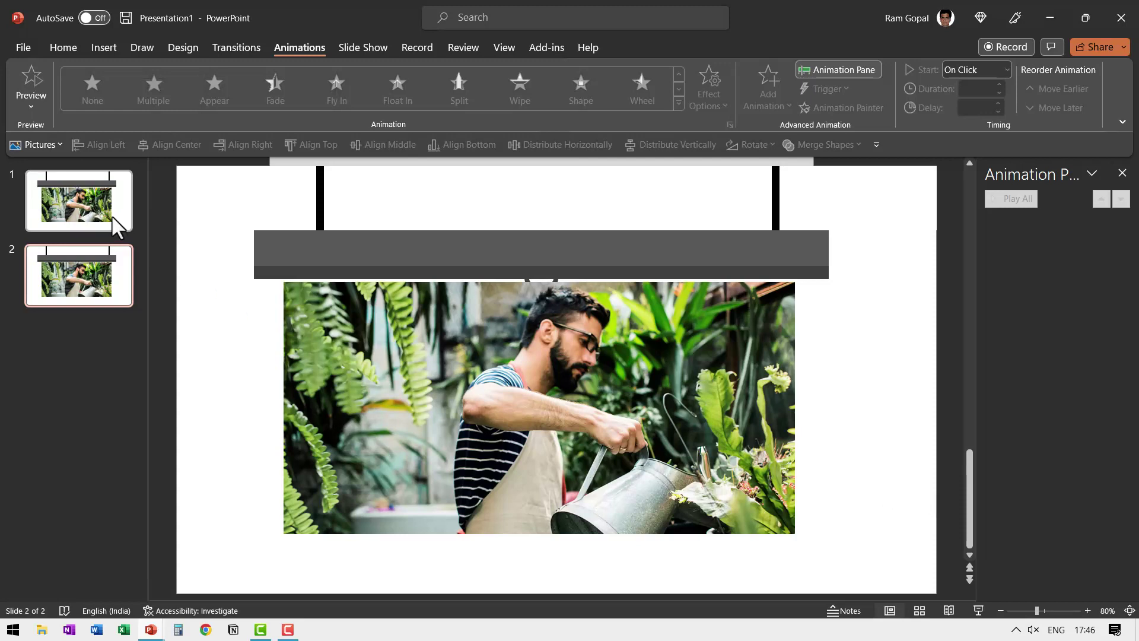
left_click(650, 410)
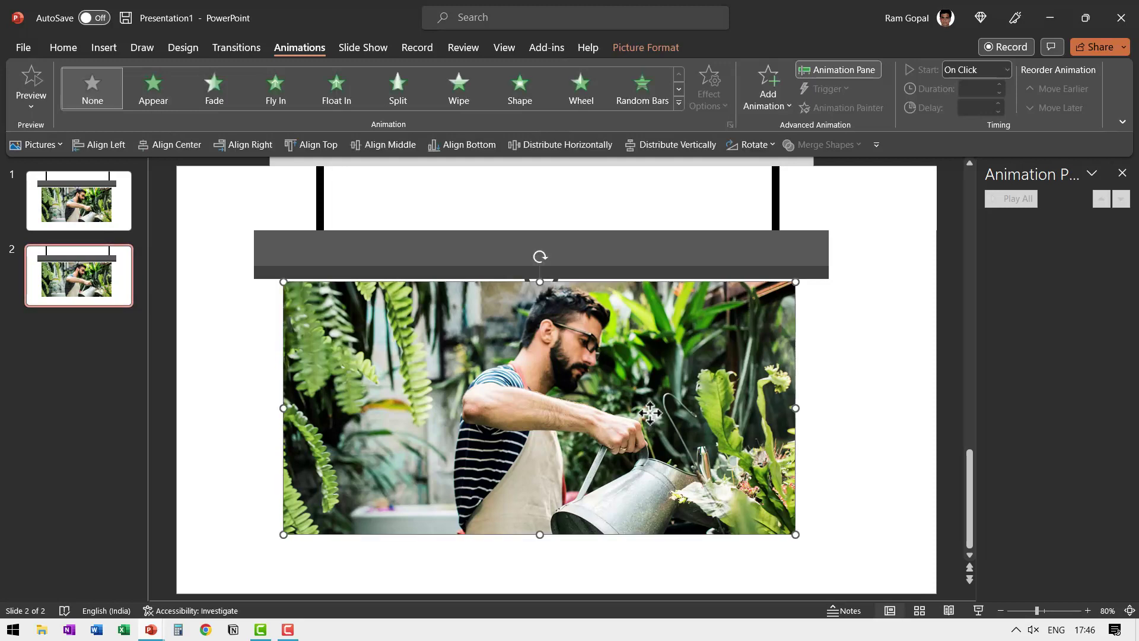
key("Delete")
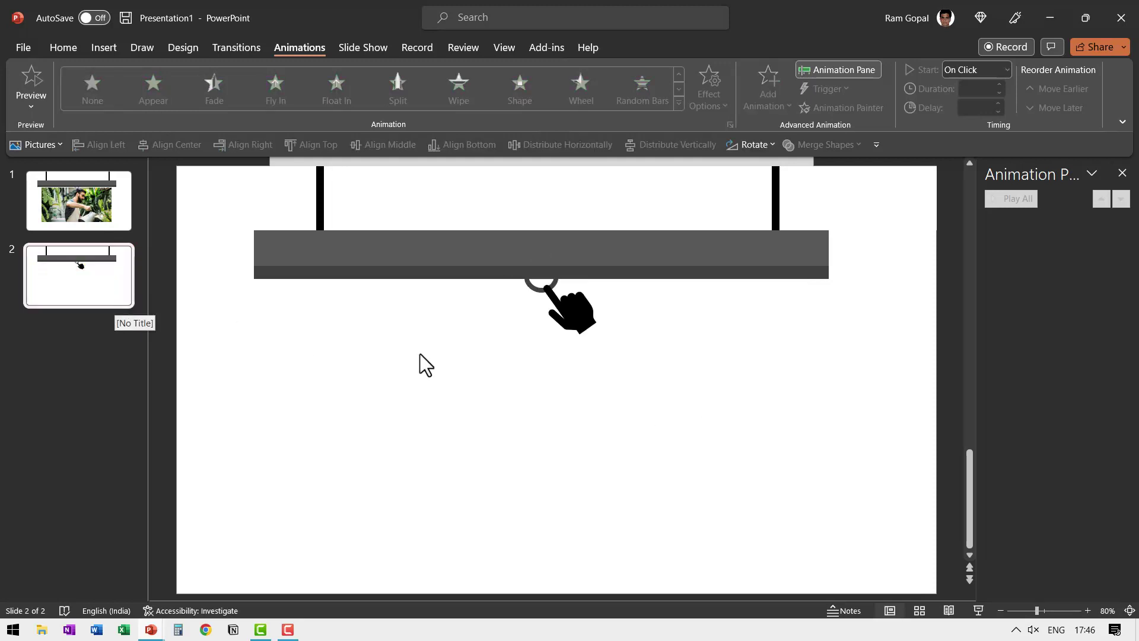
Add a Float In entrance animation to the hand icon on slide 2
left_click(583, 321)
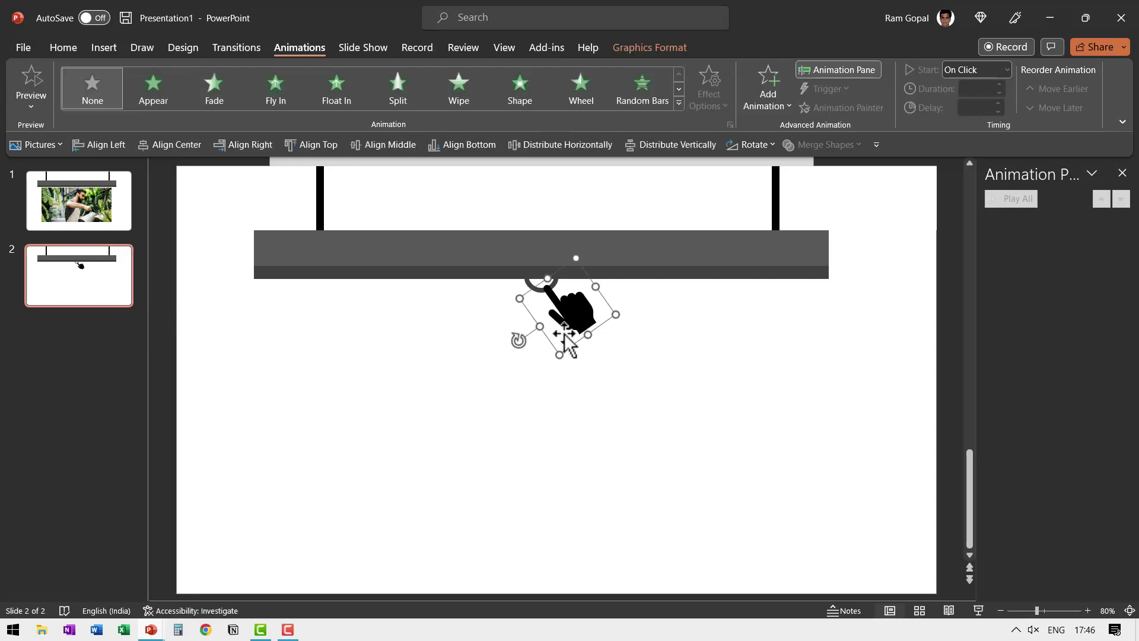
left_click(363, 96)
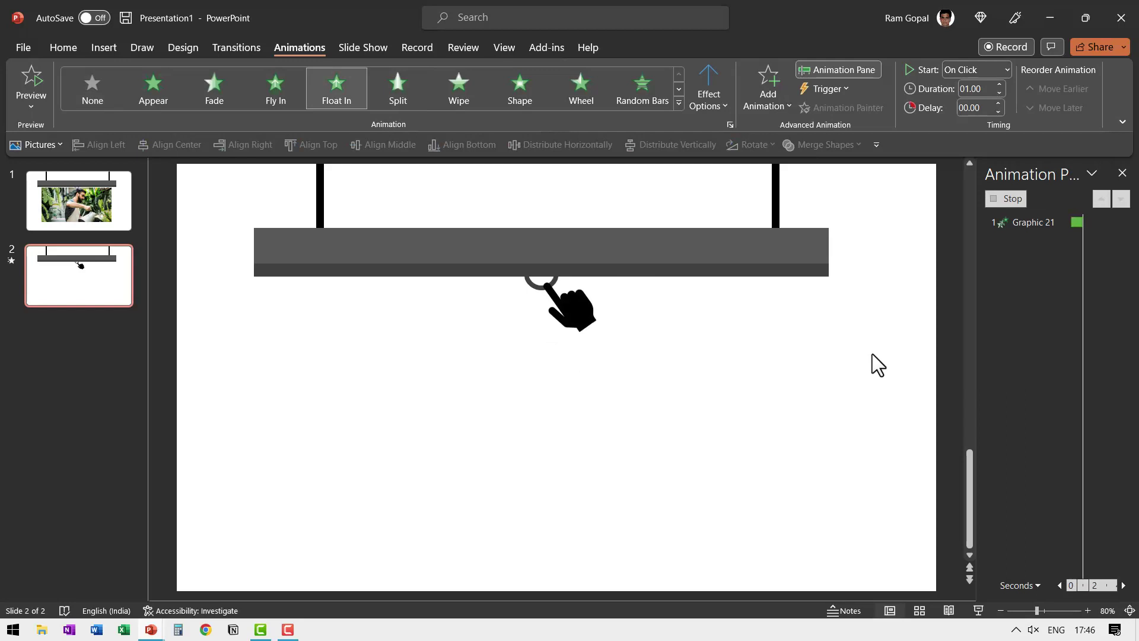